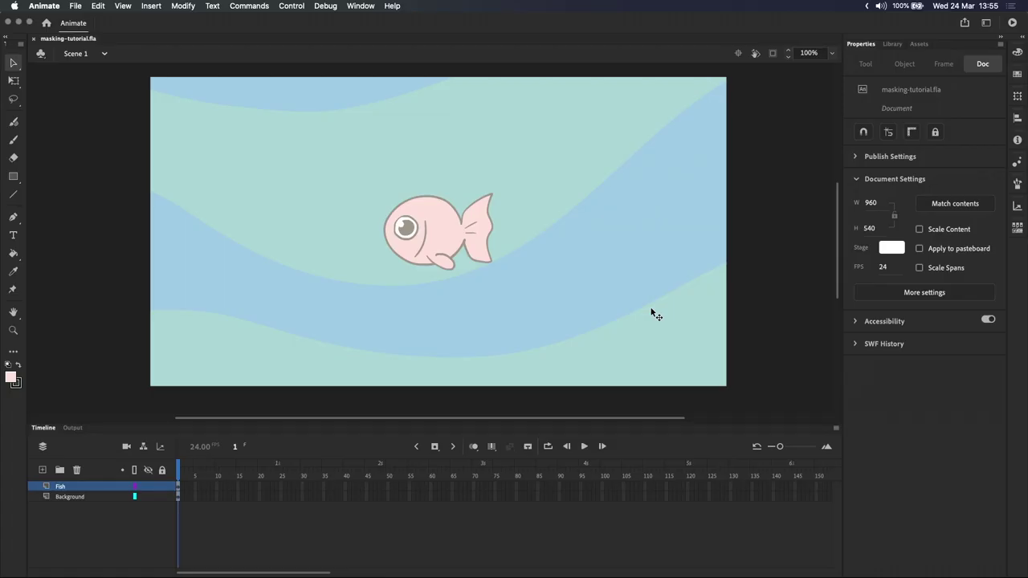
- Select the fish and background artwork, then clear the selection
left_click(452, 236)
left_click(94, 497)
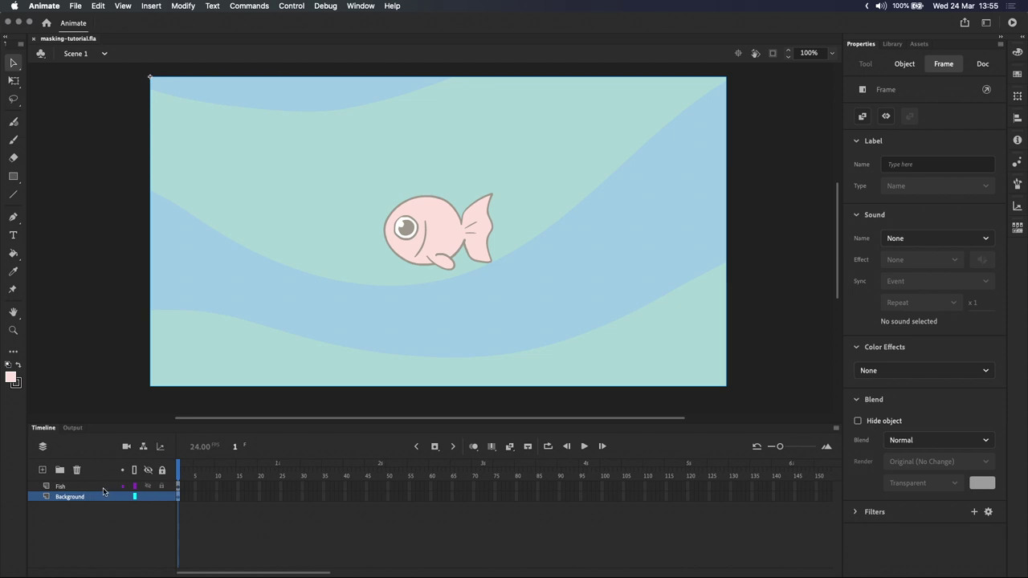
left_click(462, 239)
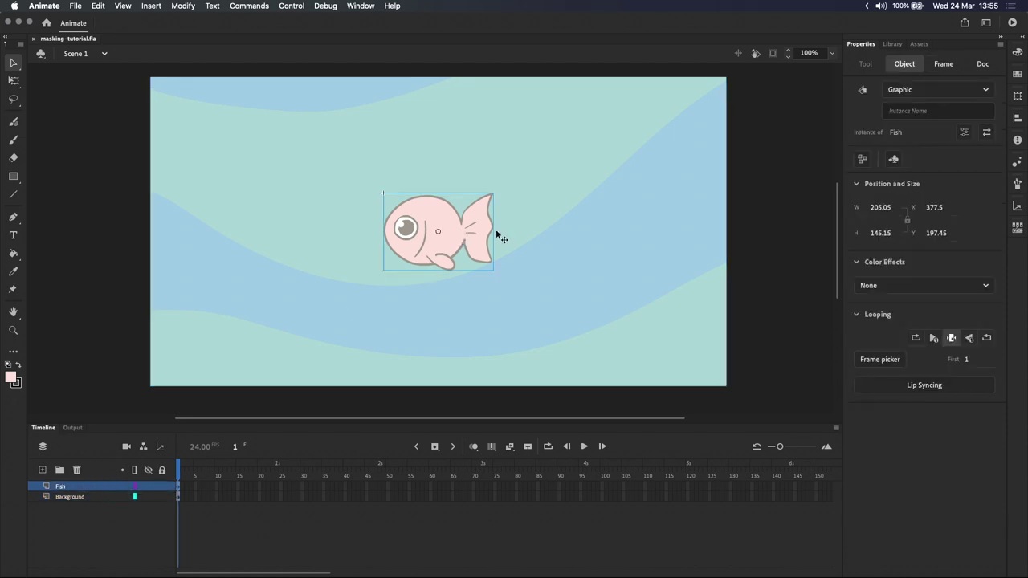
left_click(677, 256)
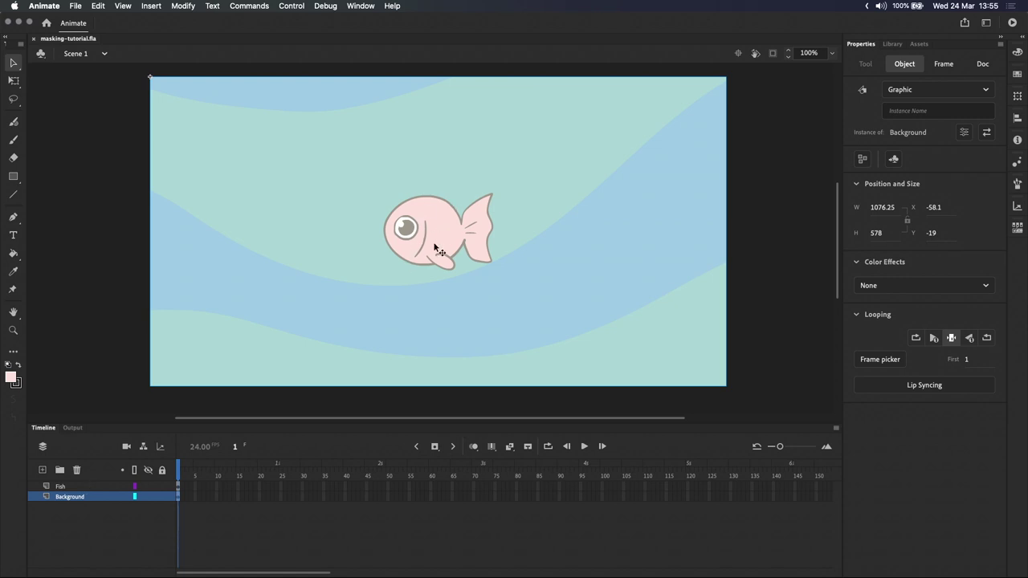
key("super+shift+a")
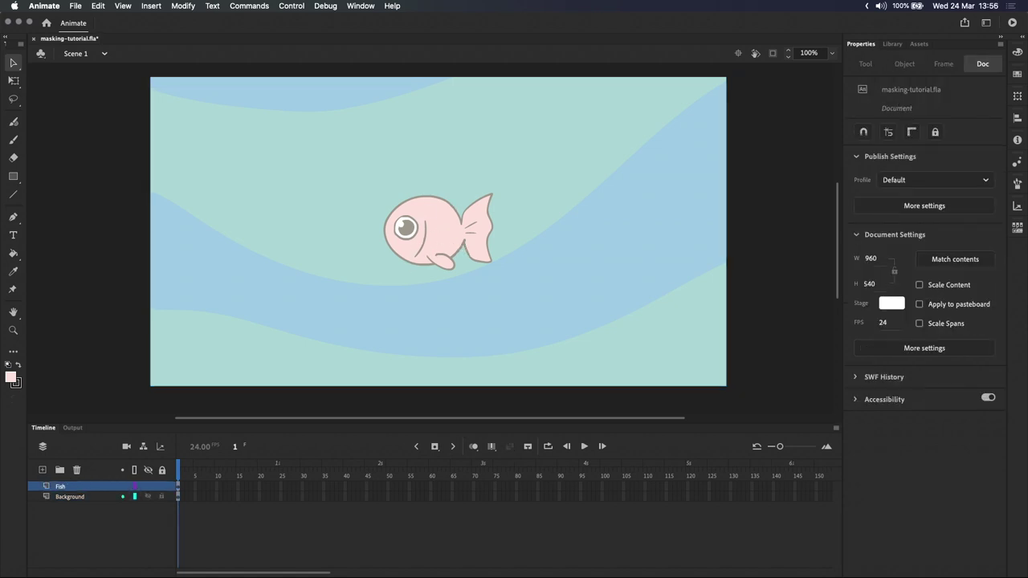
- Insert a new layer above Fish and rename it 'Mask'
left_click(42, 470)
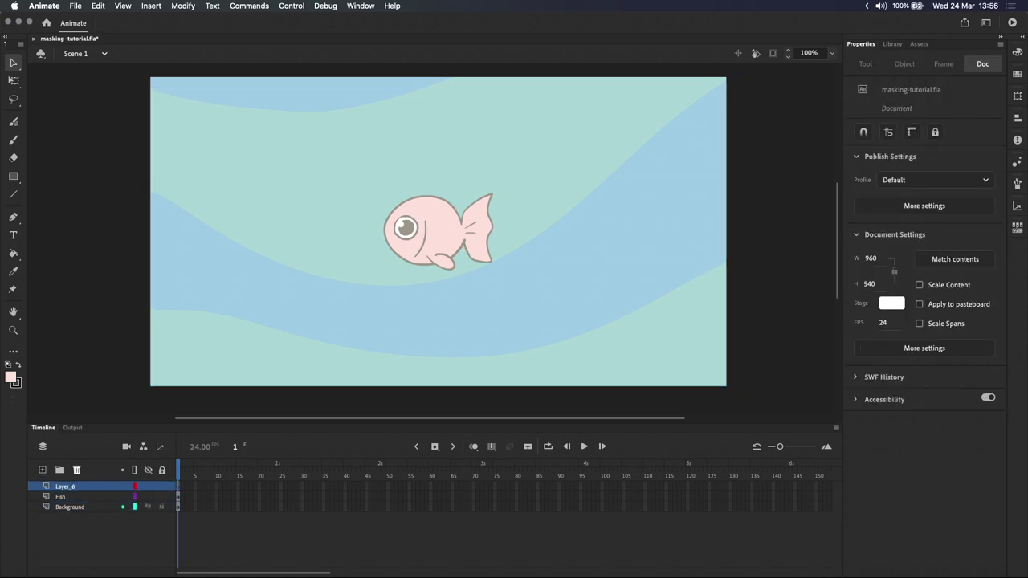
double_click(74, 486)
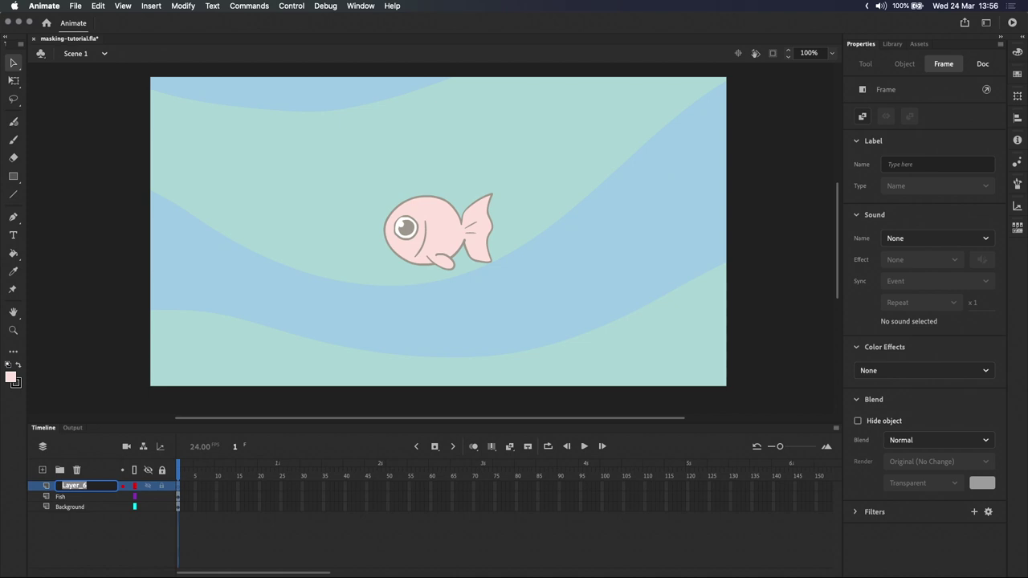
type("Mask")
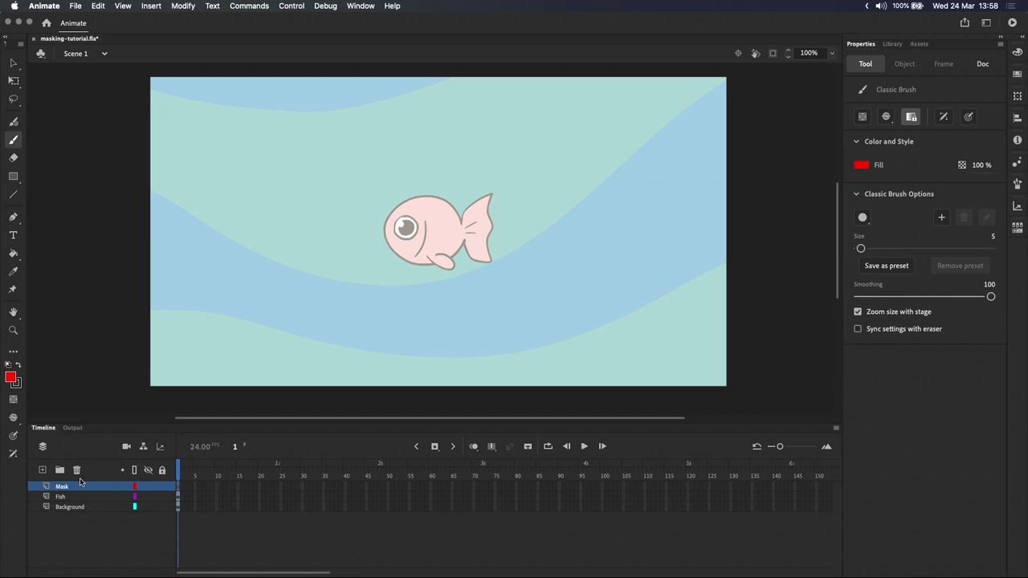
- Brush a red closed loop around the fish's head on the Mask layer
mouse_move(371, 180)
left_mouse_down()
mouse_move(344, 245)
mouse_move(378, 307)
mouse_move(419, 329)
mouse_move(445, 320)
mouse_move(455, 286)
mouse_move(428, 230)
mouse_move(481, 175)
mouse_move(489, 132)
mouse_move(456, 111)
mouse_move(372, 179)
left_mouse_up()
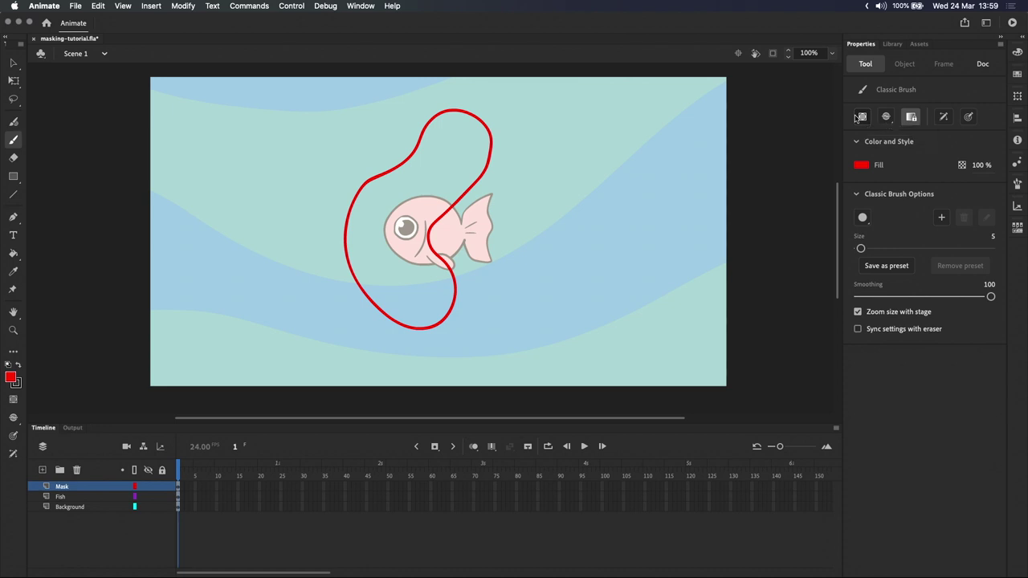
key("v")
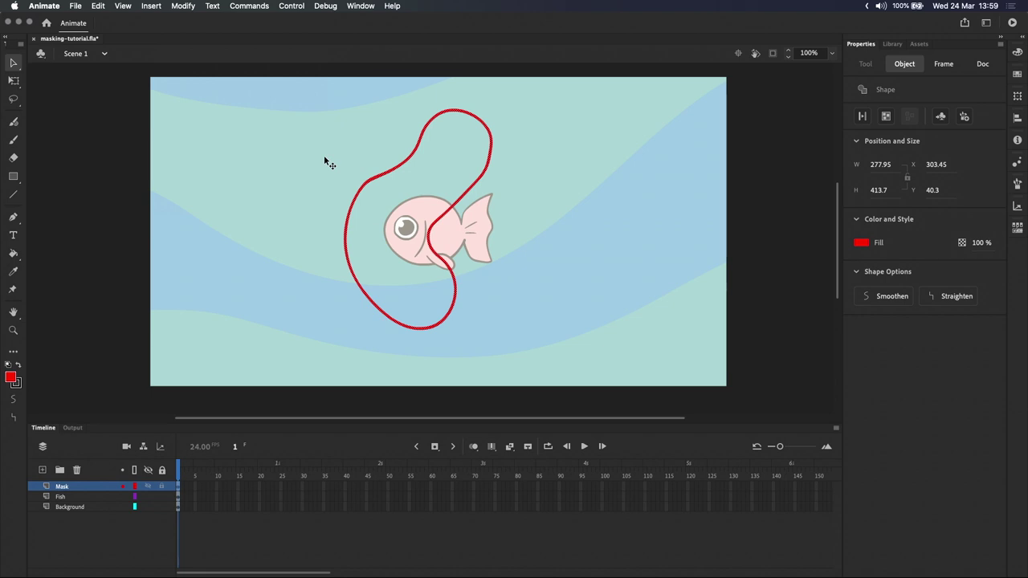
- Fill the brushed loop with solid red using the Paint Bucket
left_click(191, 8)
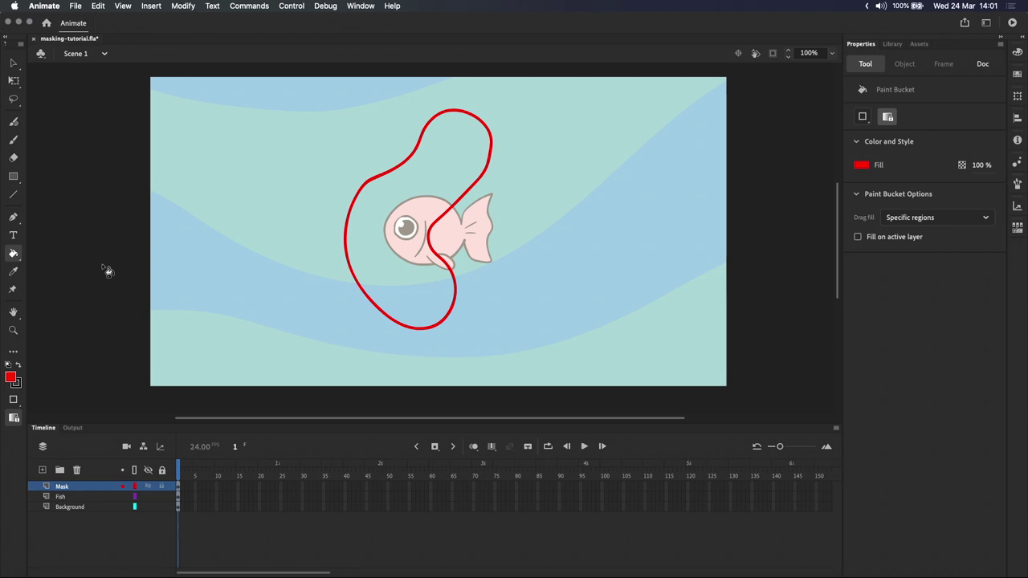
left_click(418, 213)
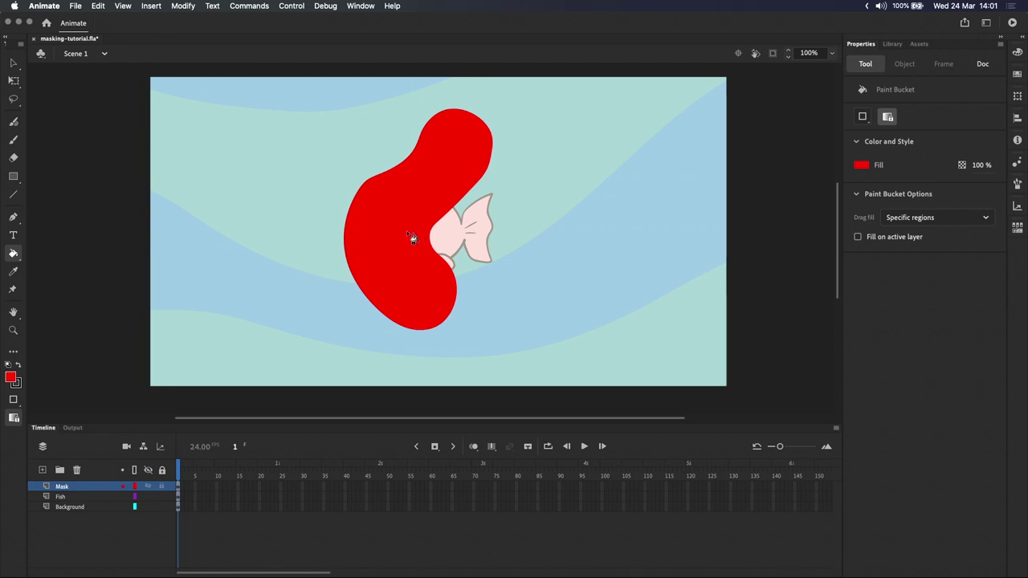
right_click(72, 488)
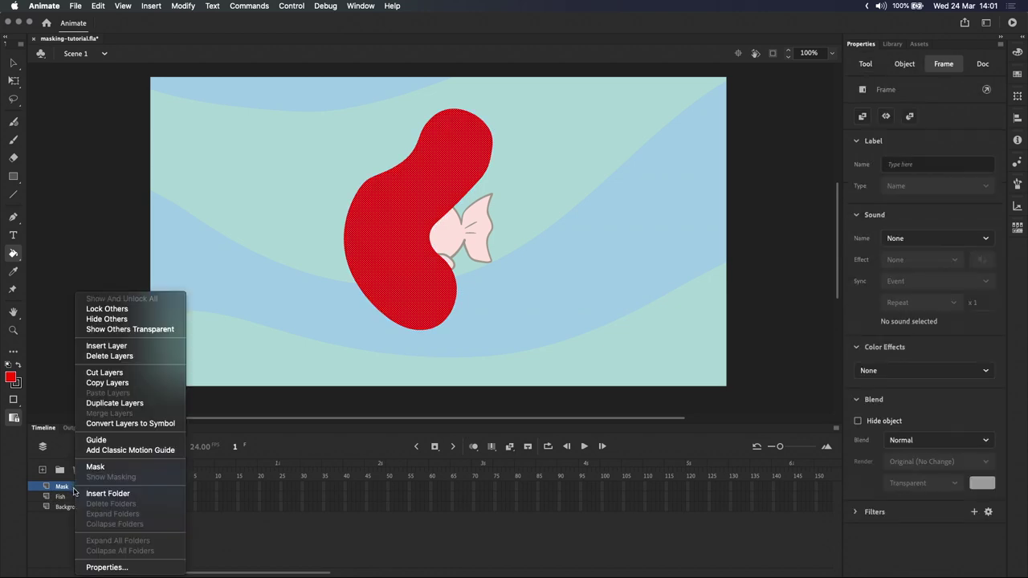
- Convert the Mask layer into a mask over the Fish layer
left_click(128, 467)
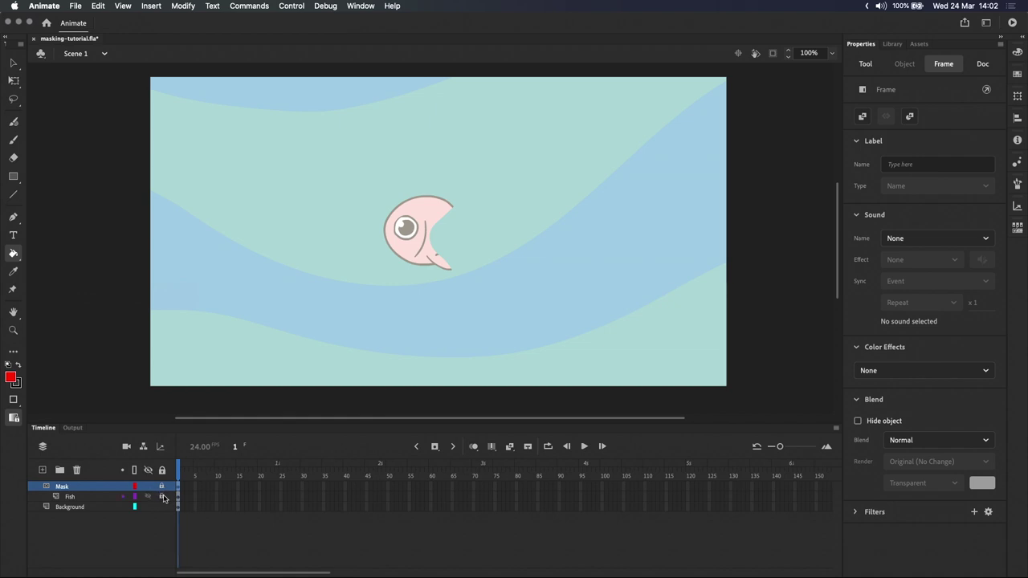
- Unlock Mask, drag the red shape's edge into the fish's head, then lock all layers
left_click(162, 489)
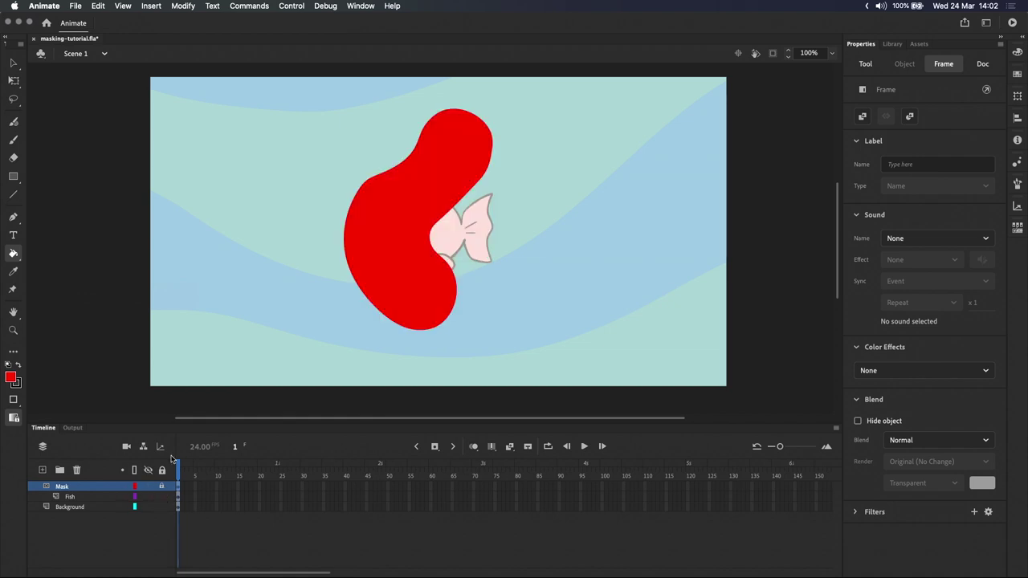
left_click(159, 486)
key("v")
left_click(532, 321)
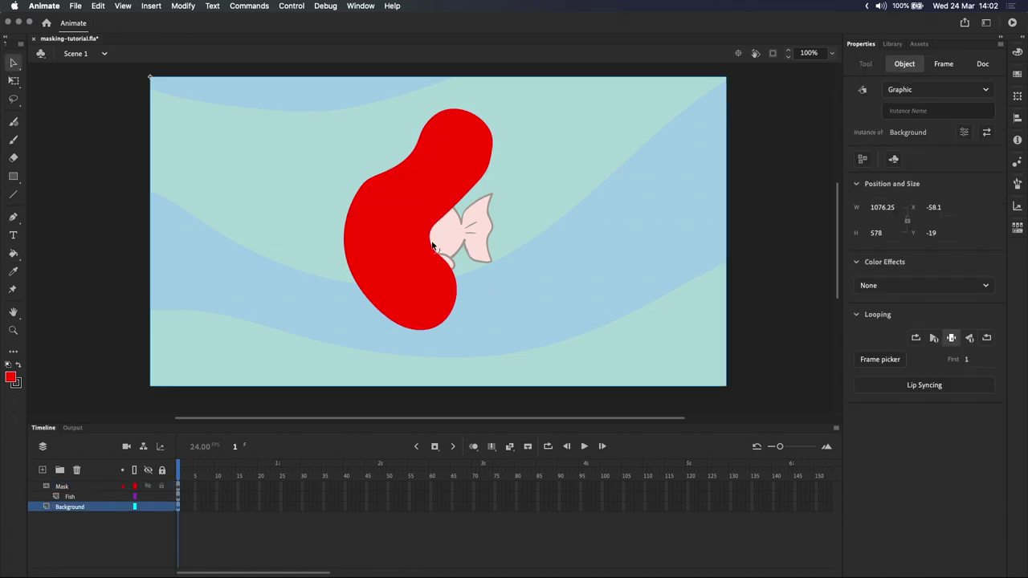
left_click_drag(435, 239, 398, 240)
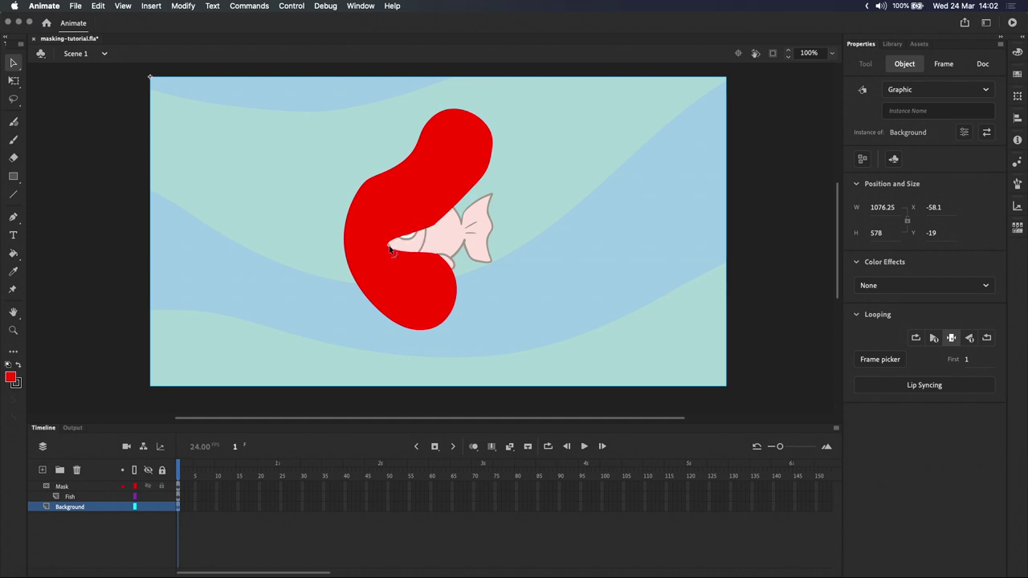
left_click(162, 469)
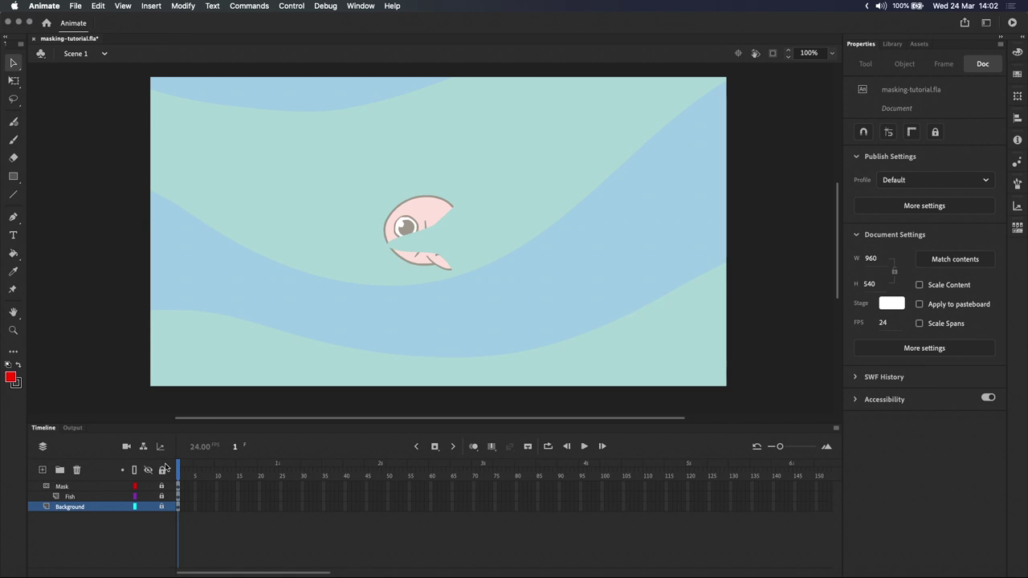
- Nest the Background layer under the Mask layer, lock it, then unlock the mask
left_click(86, 506)
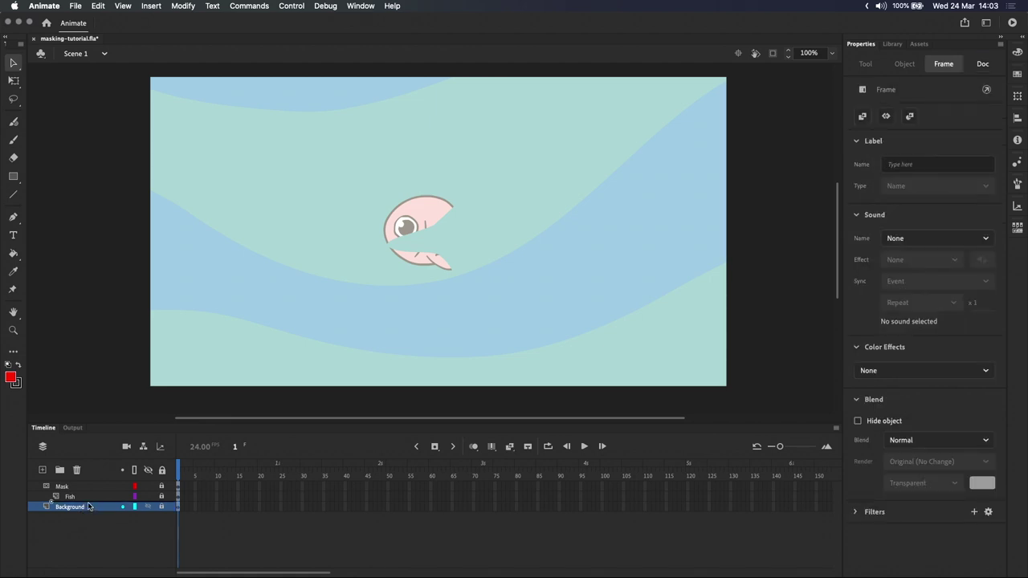
left_click_drag(88, 506, 91, 509)
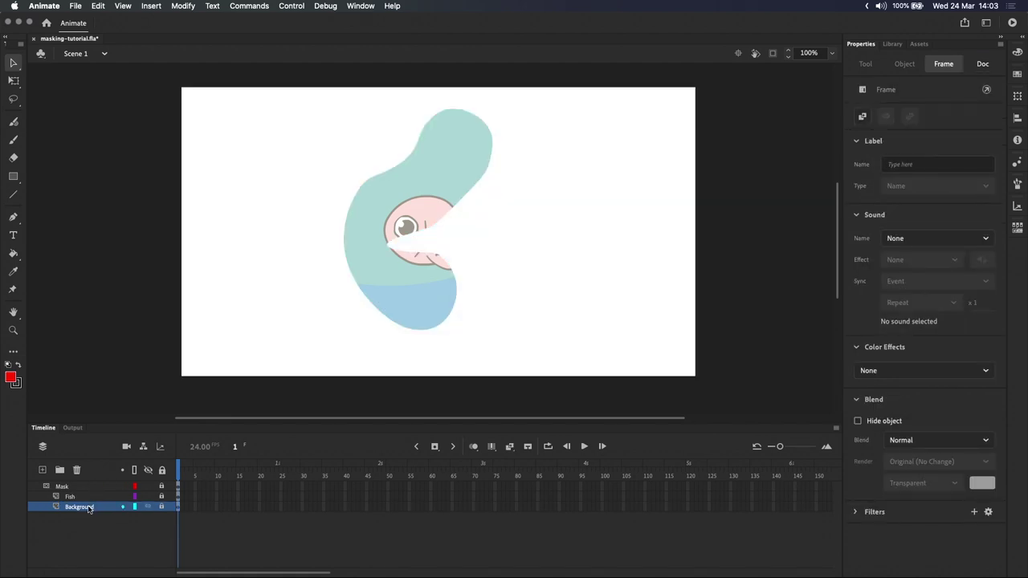
left_click(160, 507)
left_click_drag(85, 510, 40, 515)
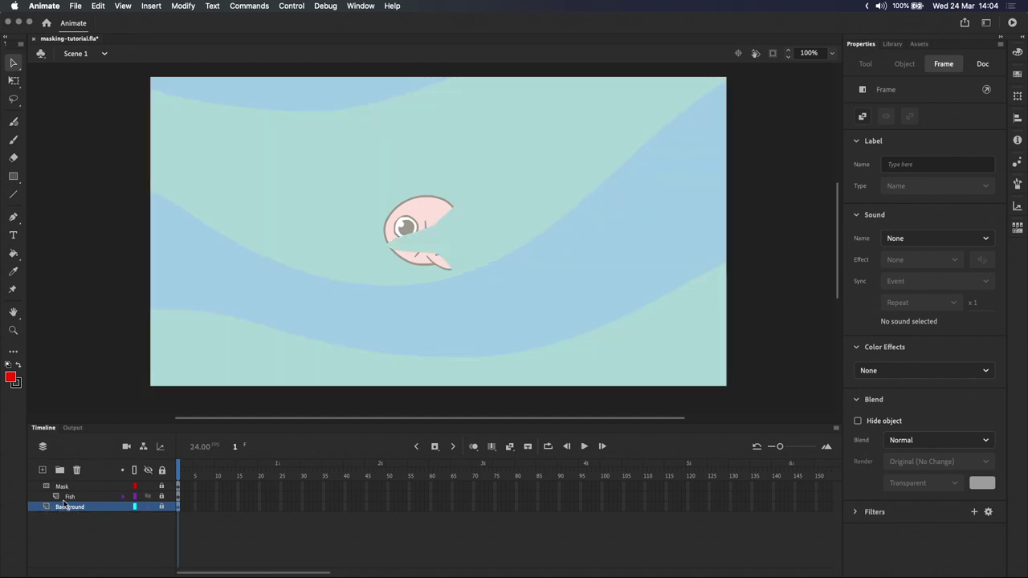
left_click_drag(65, 507, 66, 511)
left_click_drag(65, 511, 68, 488)
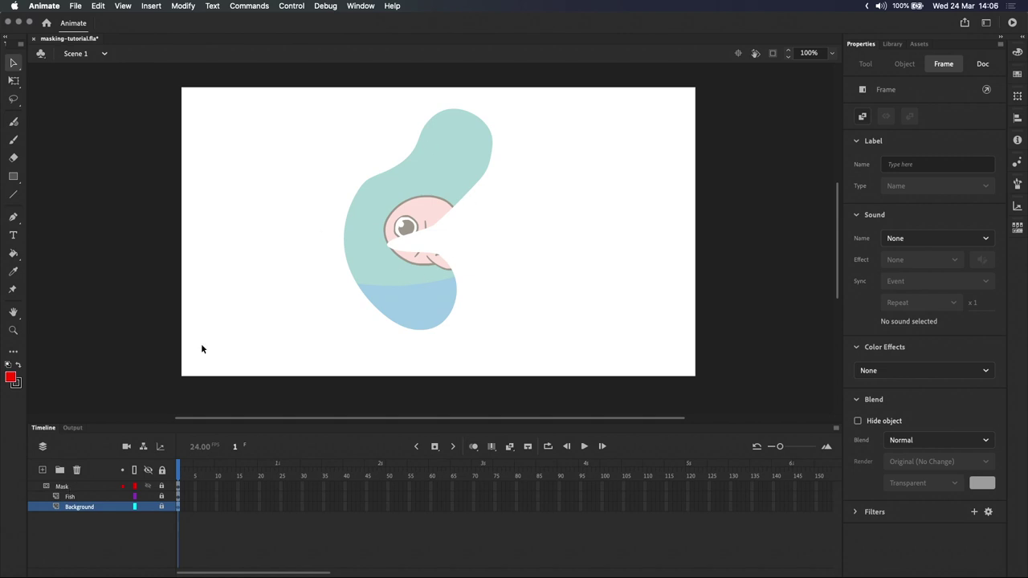
left_click(162, 486)
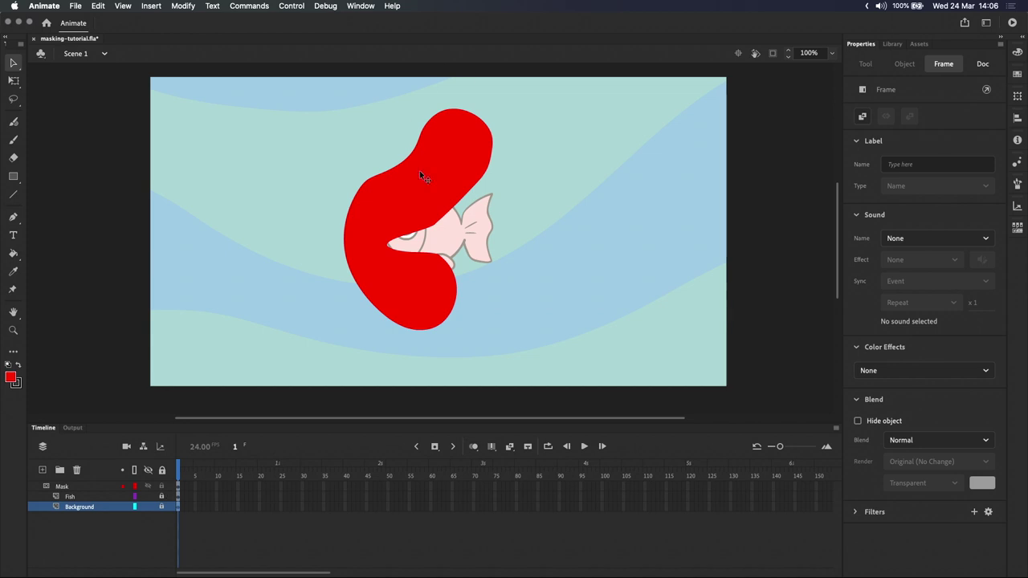
- Draw a small oval over the fish's tail on Mask, then lock the layer to preview
left_click(435, 201)
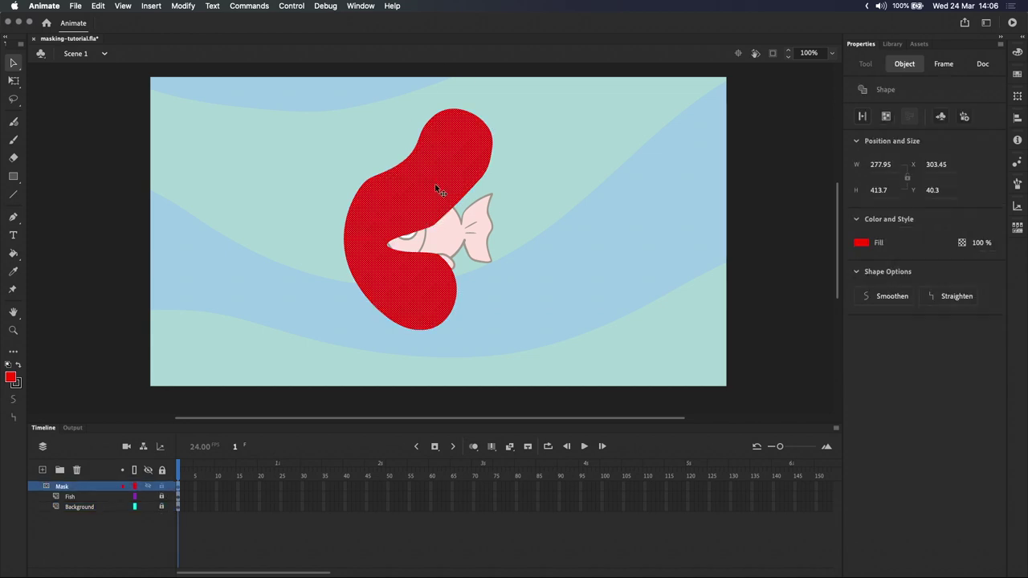
key("o")
left_click(13, 176)
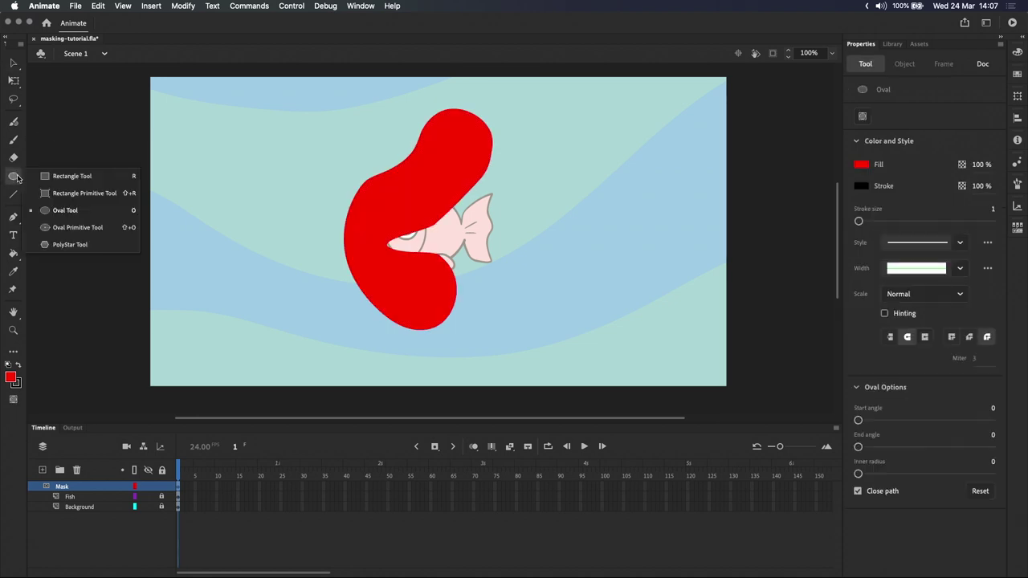
left_click(88, 212)
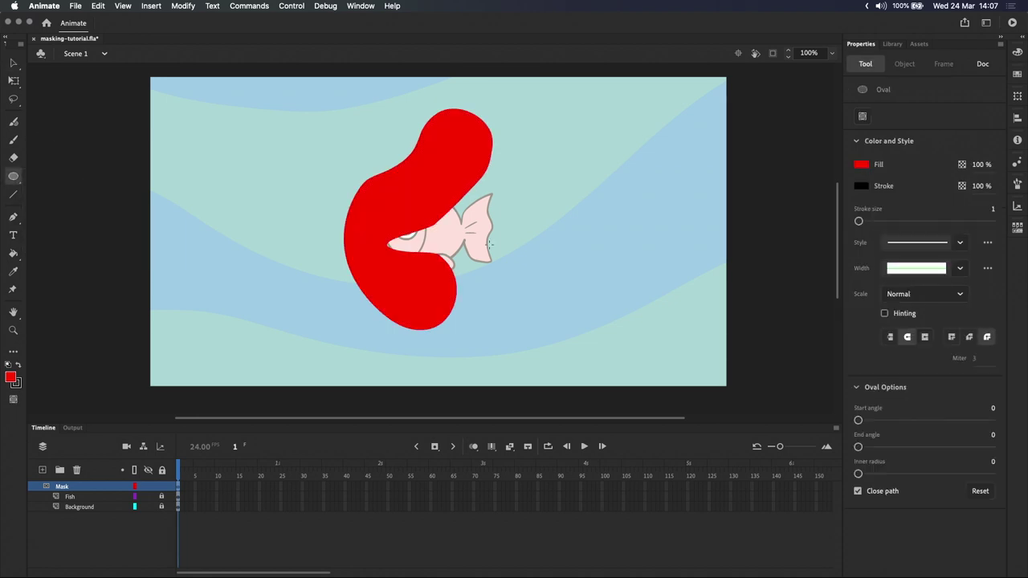
left_click_drag(488, 245, 514, 275)
key("v")
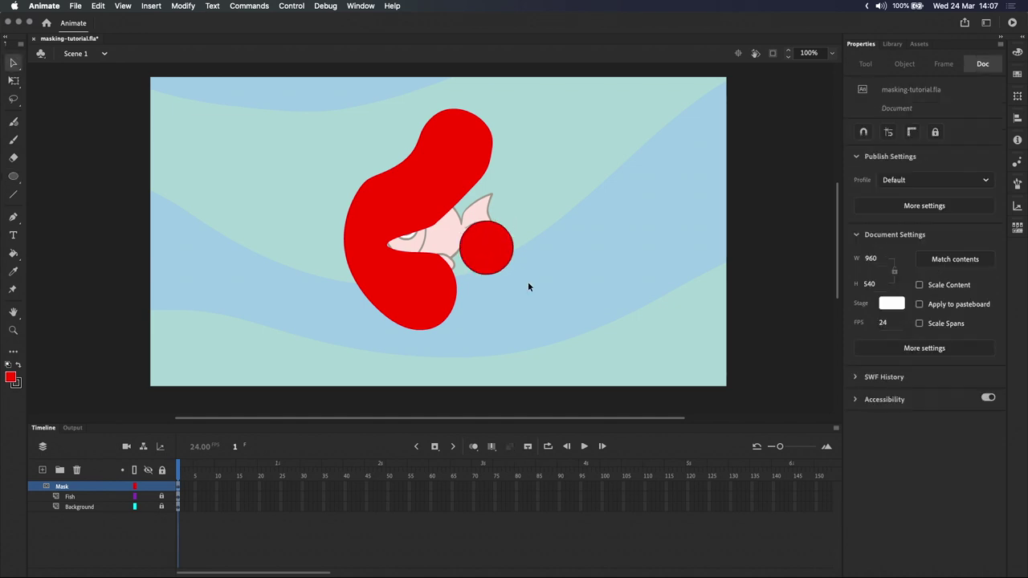
left_click(161, 486)
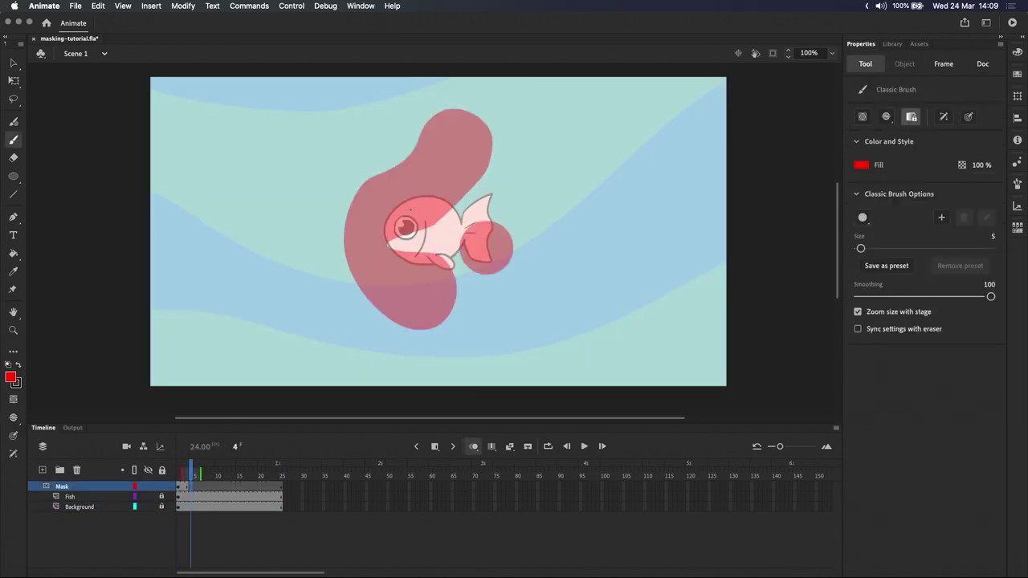
- Brush a blob outline around the fish and add blank keyframes at frames 7, 10, 13, 16
left_click_drag(360, 191, 358, 249)
key("ctrl+z")
mouse_move(358, 192)
left_mouse_down()
mouse_move(426, 221)
mouse_move(482, 197)
mouse_move(478, 221)
mouse_move(401, 233)
mouse_move(445, 213)
mouse_move(385, 184)
mouse_move(361, 287)
mouse_move(403, 185)
left_mouse_up()
left_click(204, 487)
key("F6")
left_click(217, 486)
key("F6")
left_click(229, 486)
key("F6")
left_click(242, 487)
key("F6")
- Fill the loop solid red, lock the Mask layer, and play back the masked animation
key("k")
left_click(438, 233)
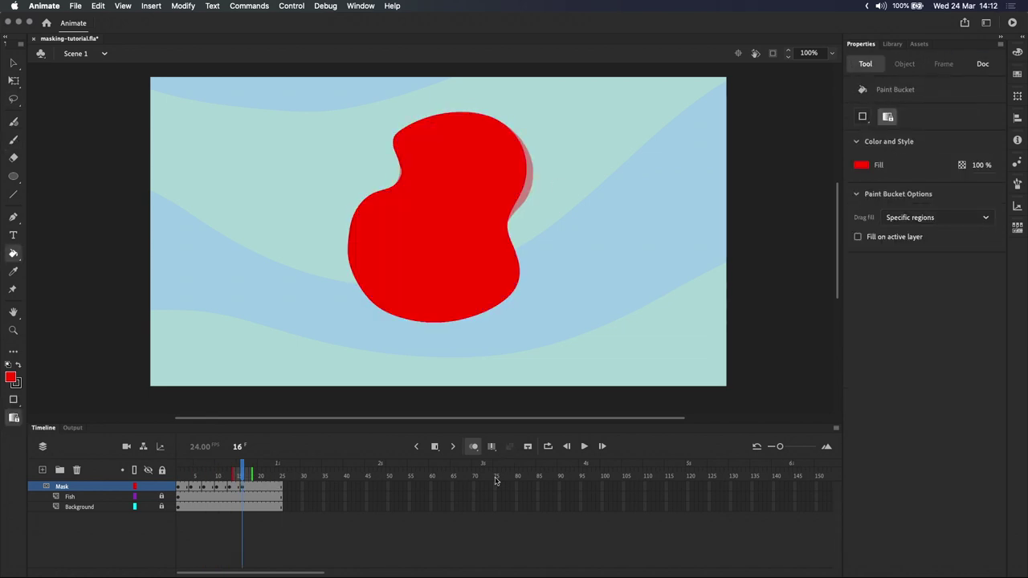
left_click(213, 475)
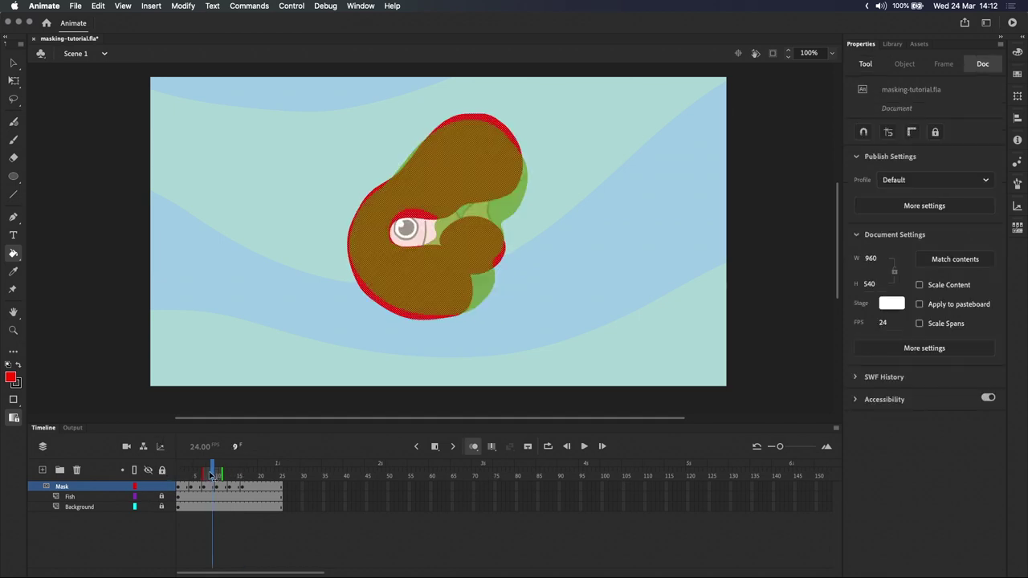
left_click(179, 475)
left_click(161, 470)
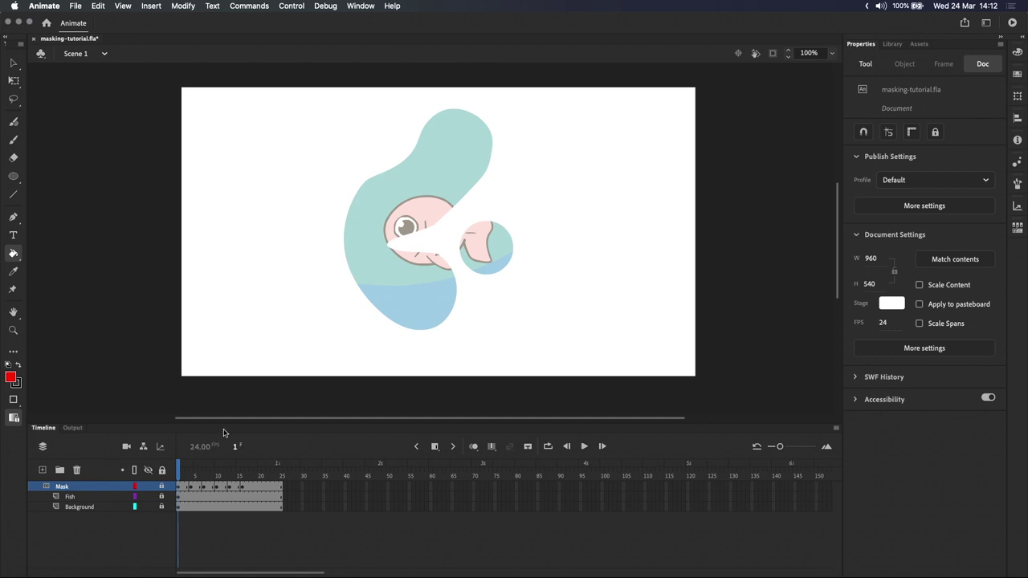
left_click(584, 446)
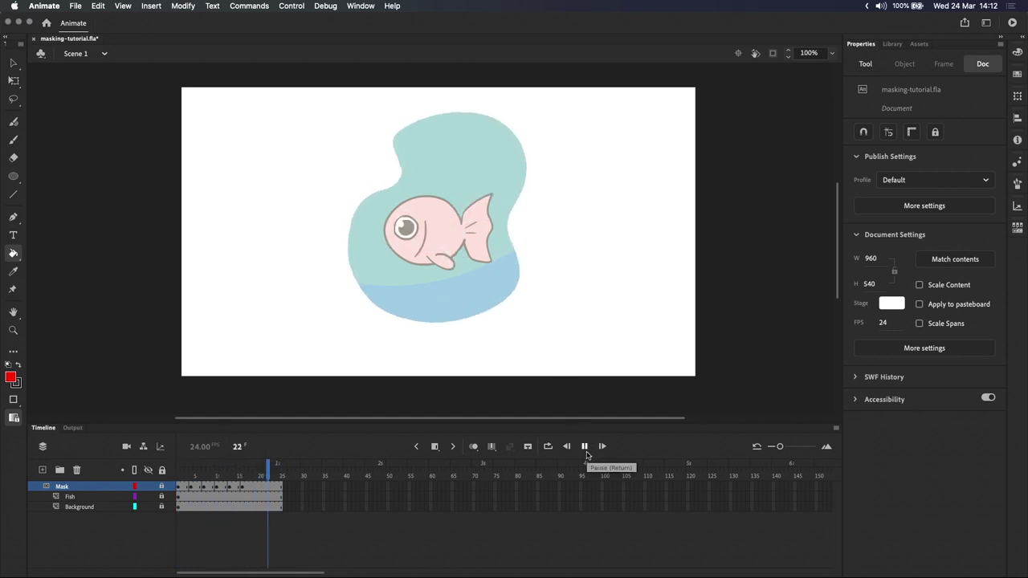
left_click(584, 447)
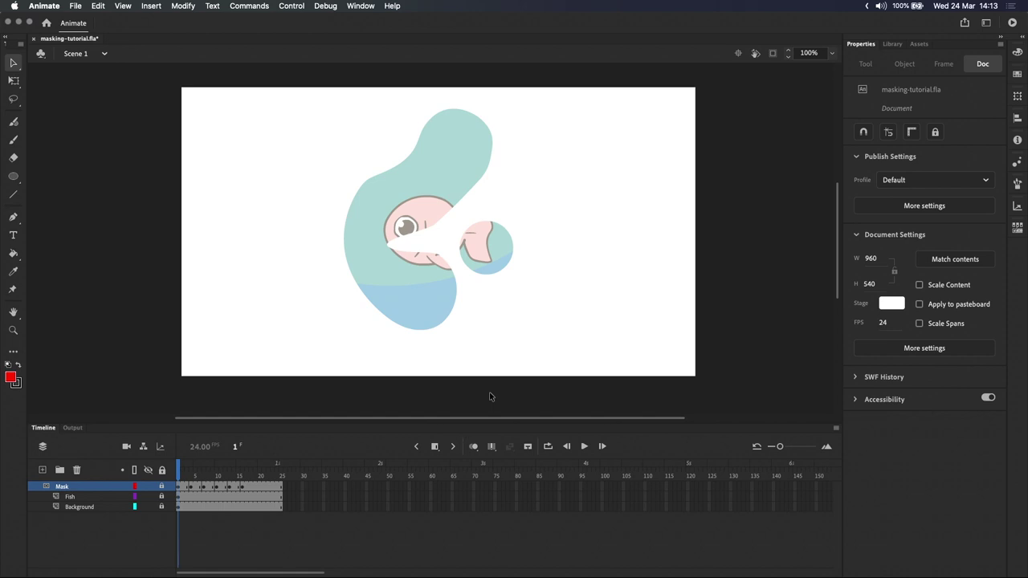
- Remove the hand-drawn frames from the Mask layer
left_click(281, 487)
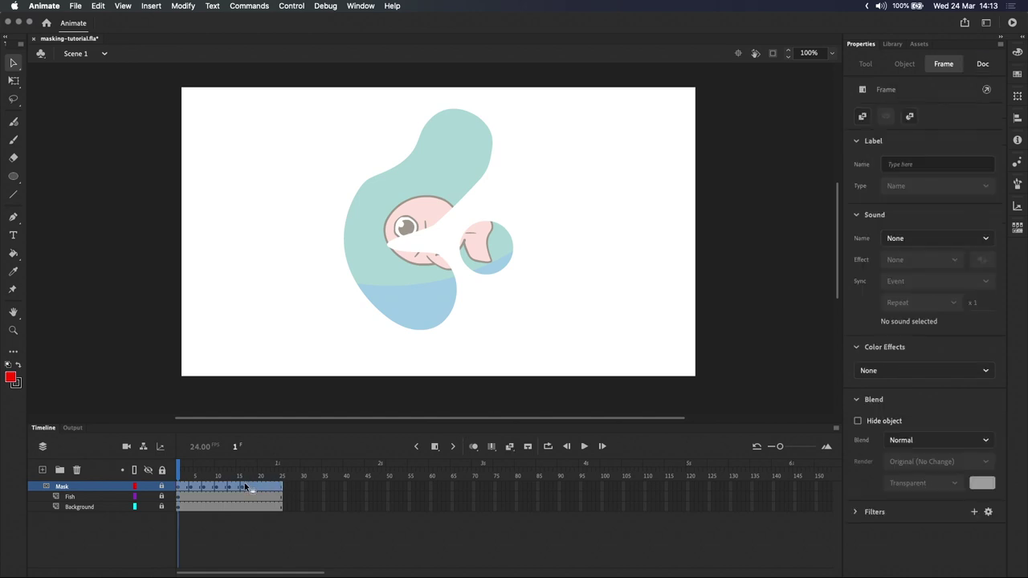
right_click(246, 487)
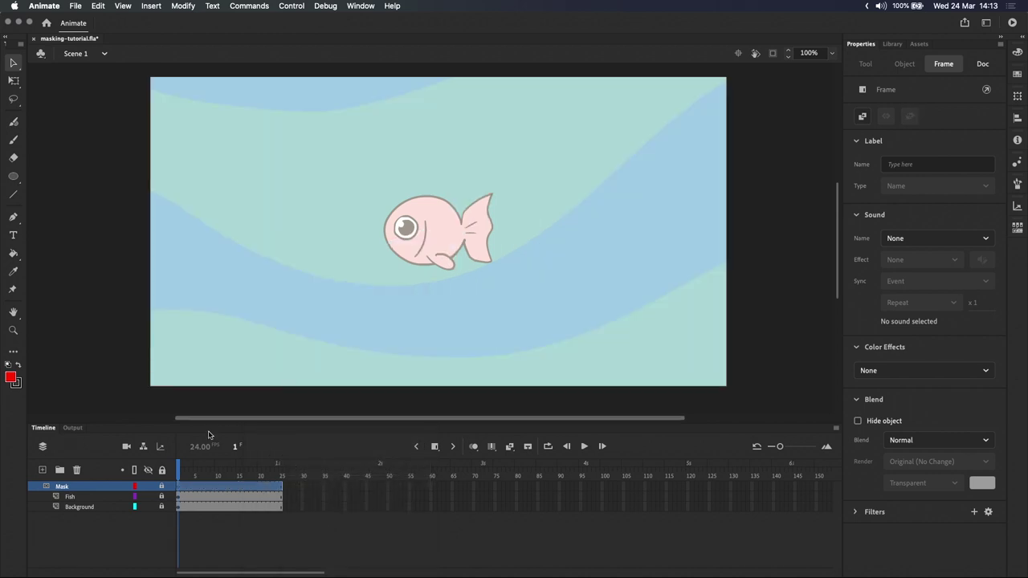
left_click(349, 308)
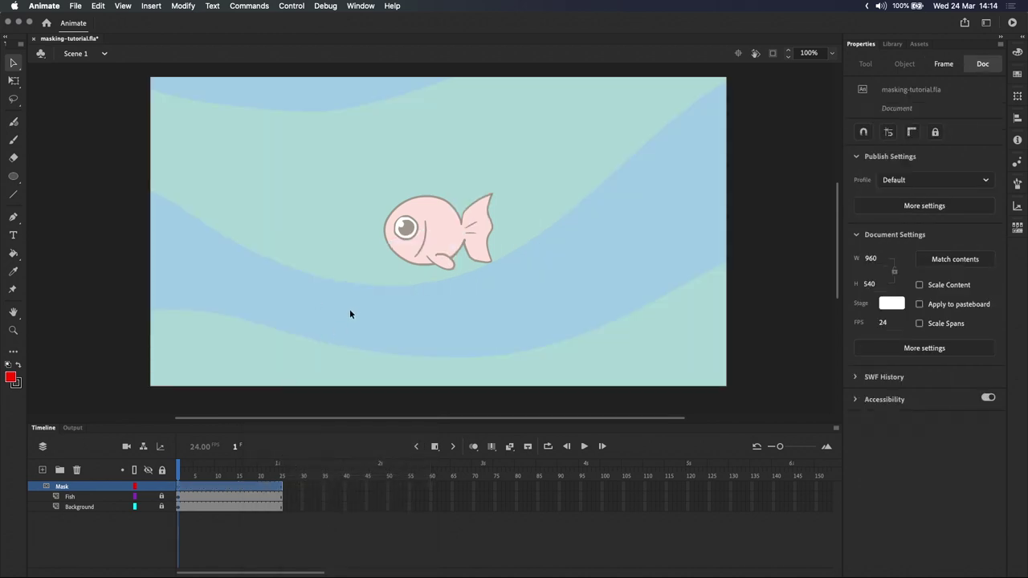
- Type 'UNDERWATER' on the Mask layer, centre it on stage, and lock the layer
left_click(14, 234)
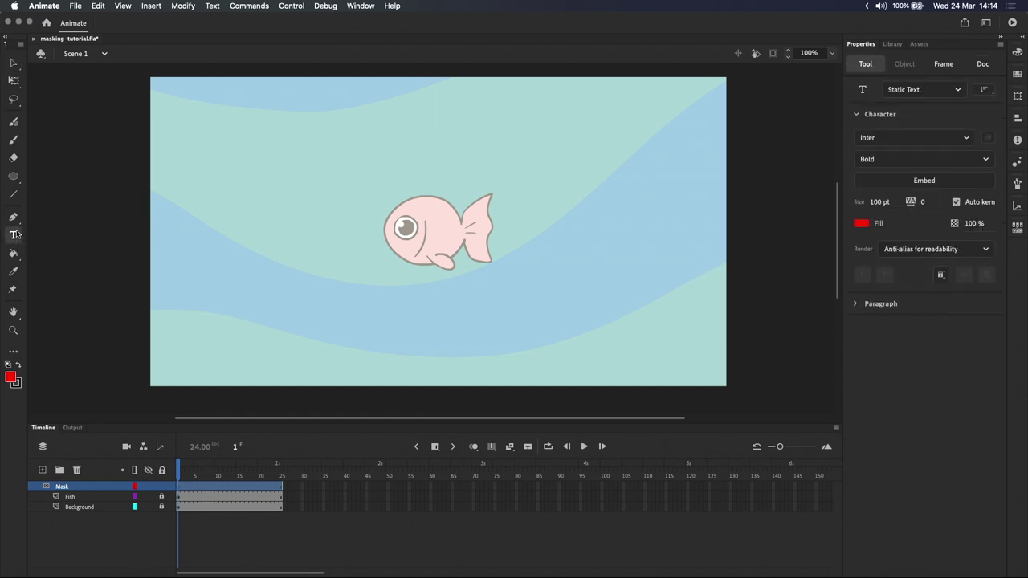
left_click(348, 232)
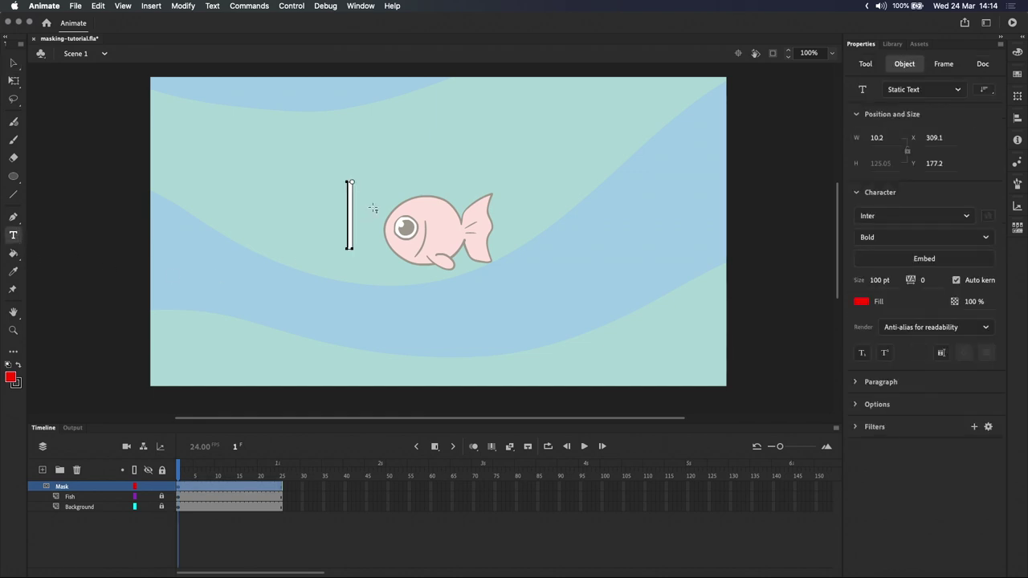
type("UNDERWATER")
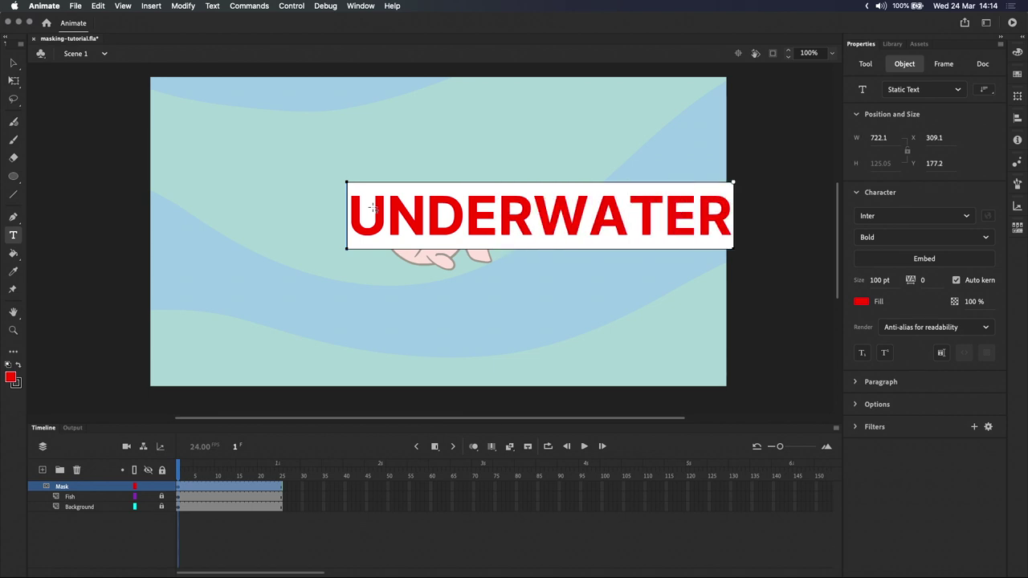
key("Escape")
key("v")
left_click_drag(627, 217, 540, 222)
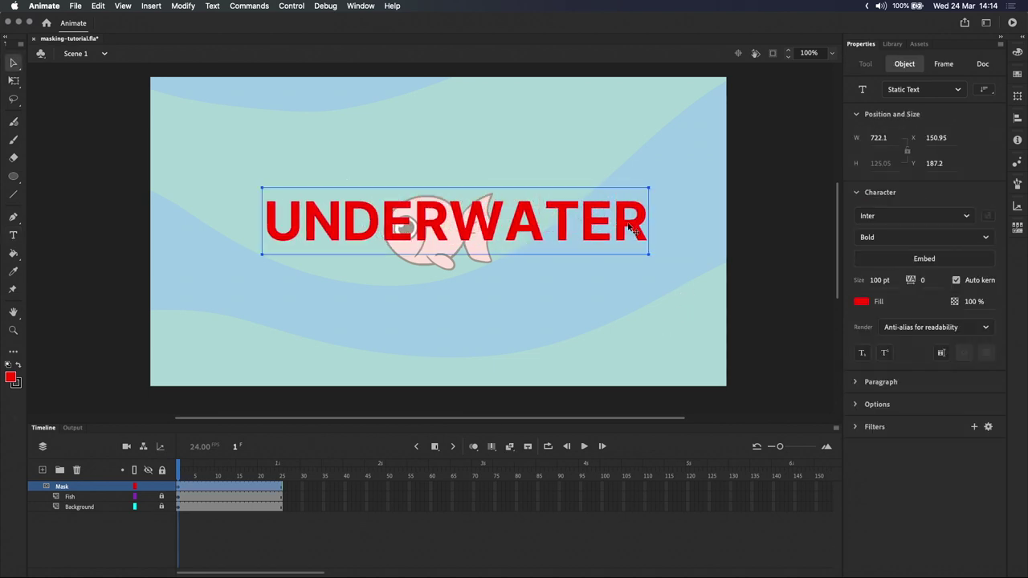
left_click(162, 485)
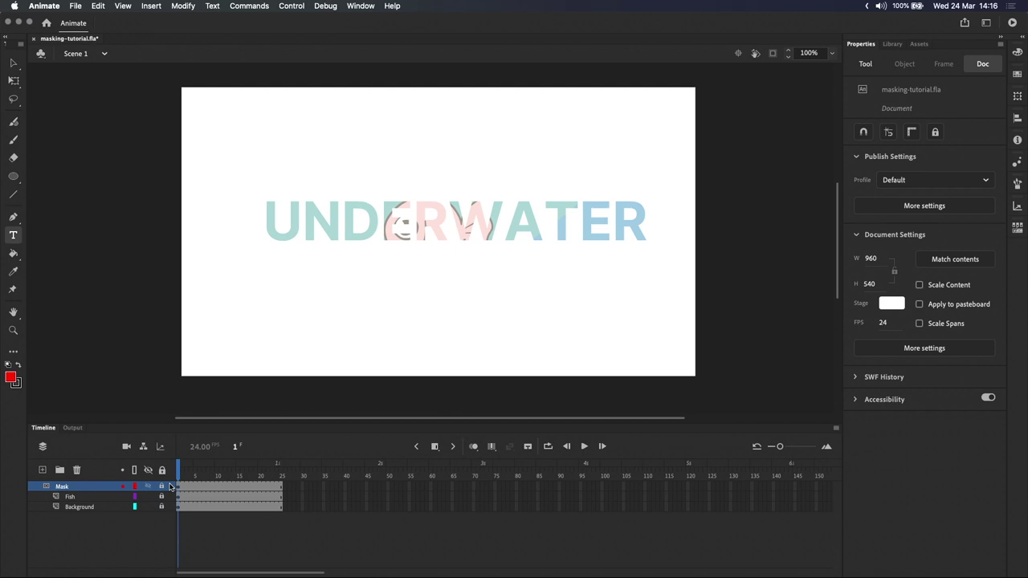
- Unlock the Mask layer and type MOIST on a new line below UNDERWATER
left_click(161, 486)
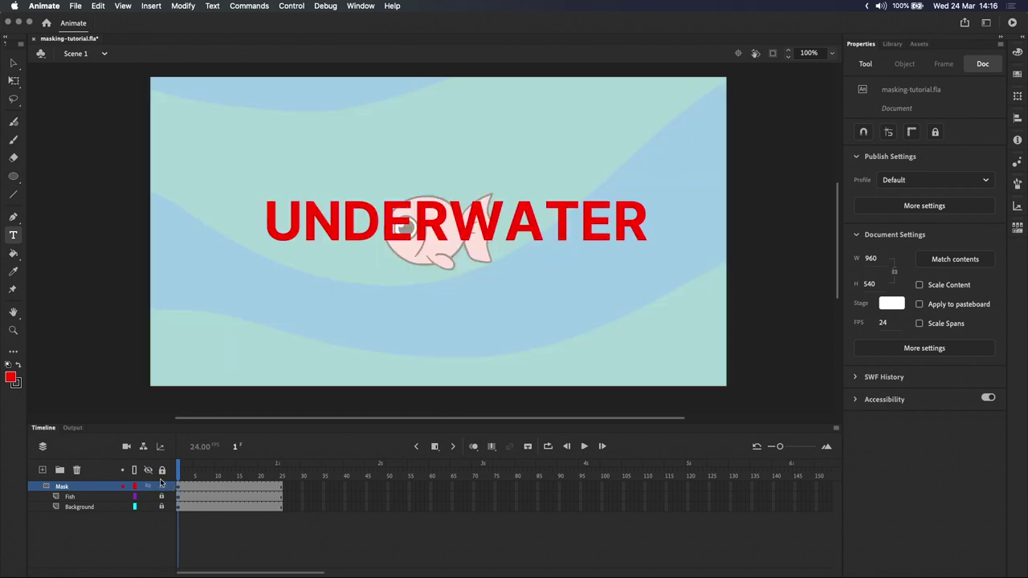
left_click(263, 292)
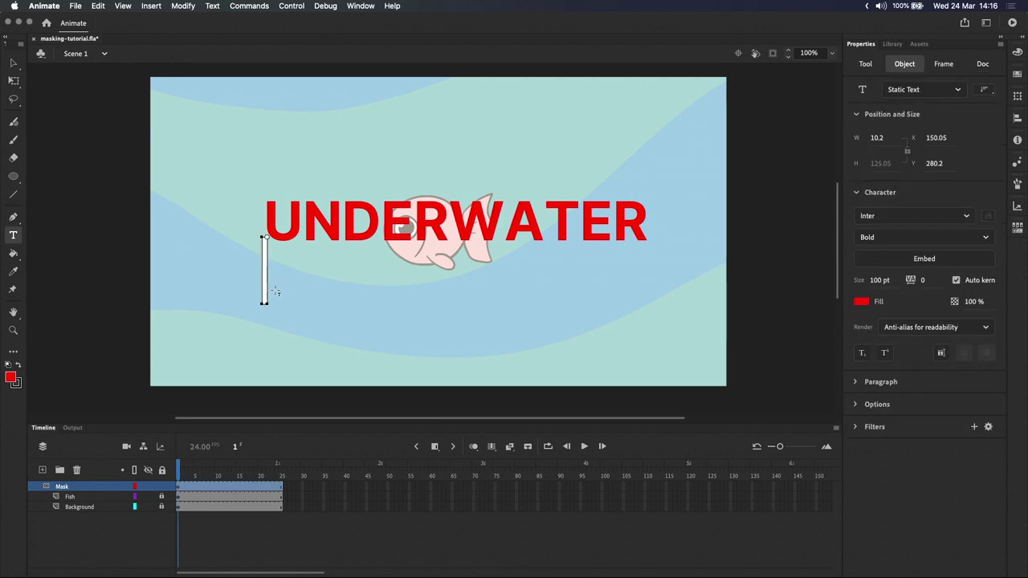
type("MOIST")
- Toggle the Mask layer lock several times to compare the masked and unmasked text, ending unlocked
left_click(162, 486)
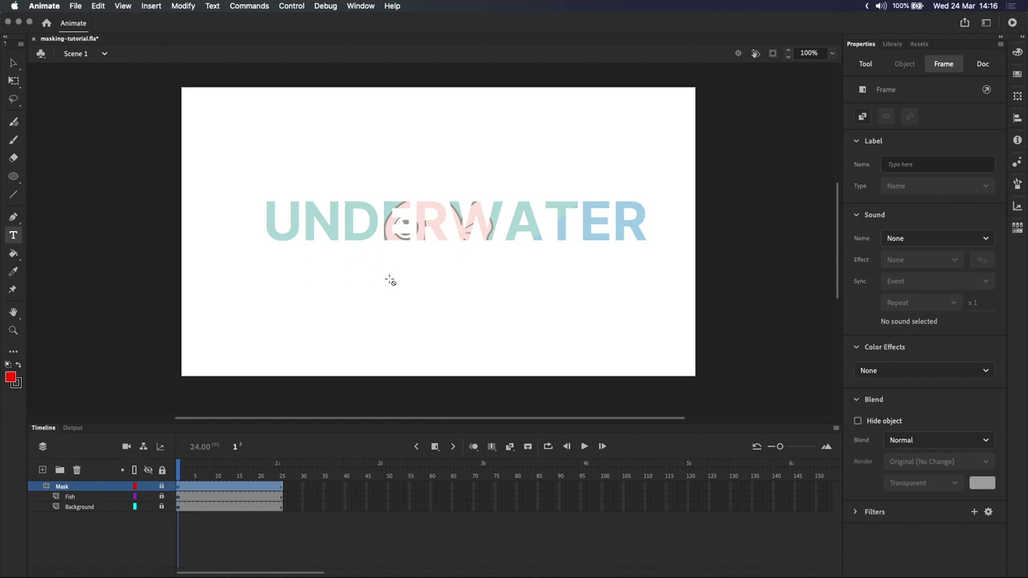
key("v")
left_click(162, 486)
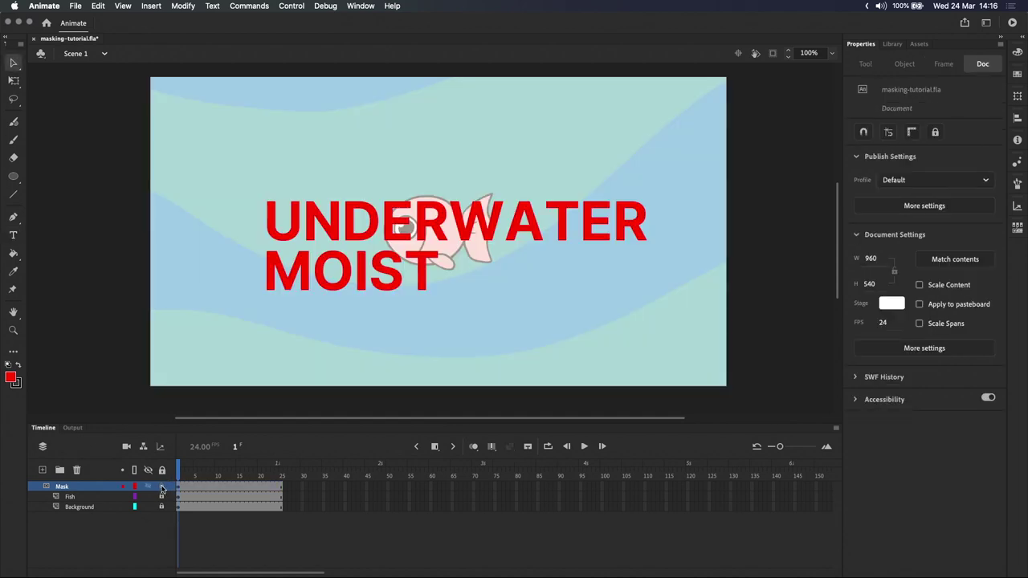
left_click(161, 486)
left_click(161, 487)
left_click(161, 486)
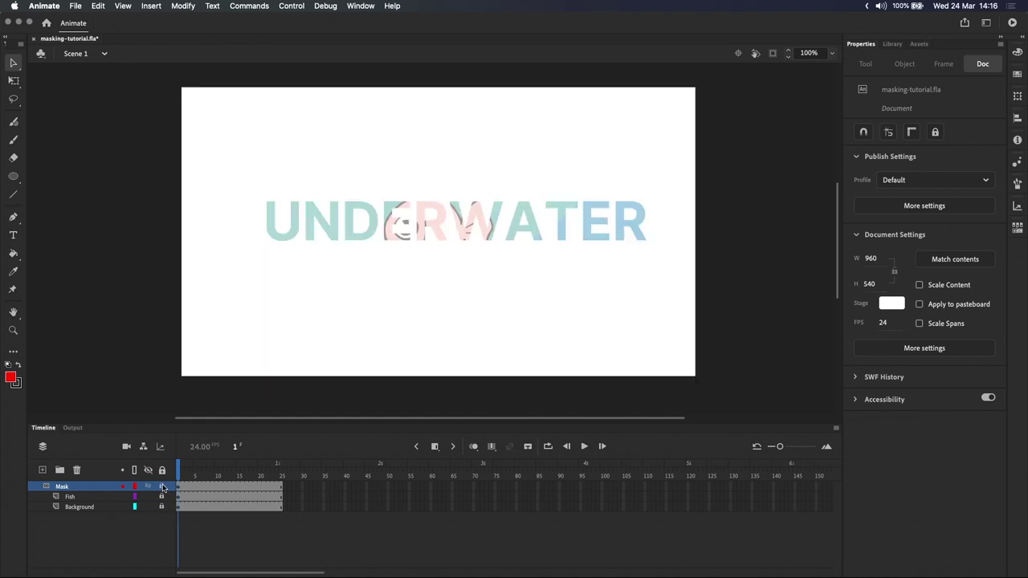
left_click(162, 487)
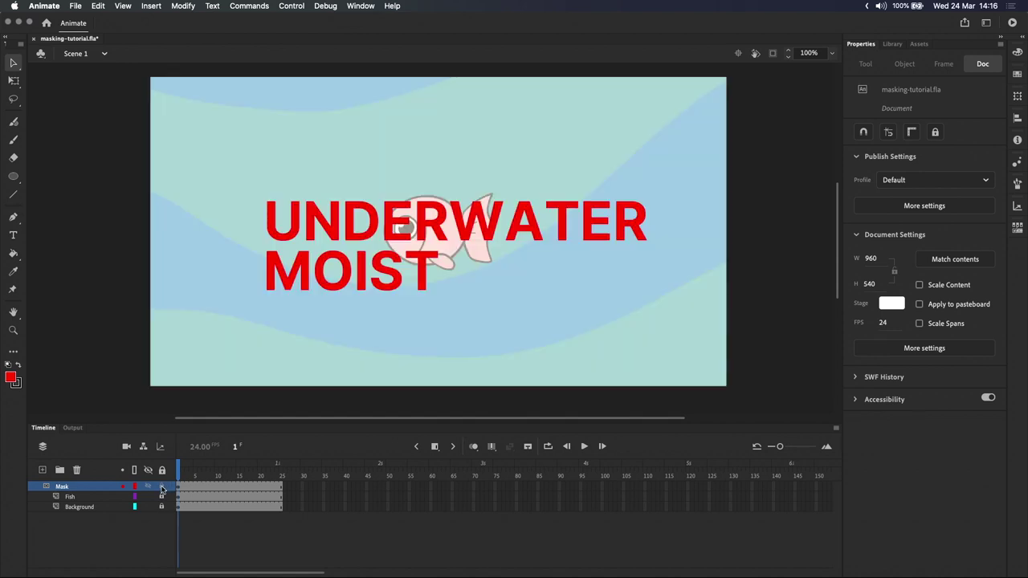
left_click(162, 487)
left_click(163, 487)
- Break both lines of text apart twice so UNDERWATER and MOIST become plain shapes
left_click_drag(758, 137, 121, 415)
key("super+b")
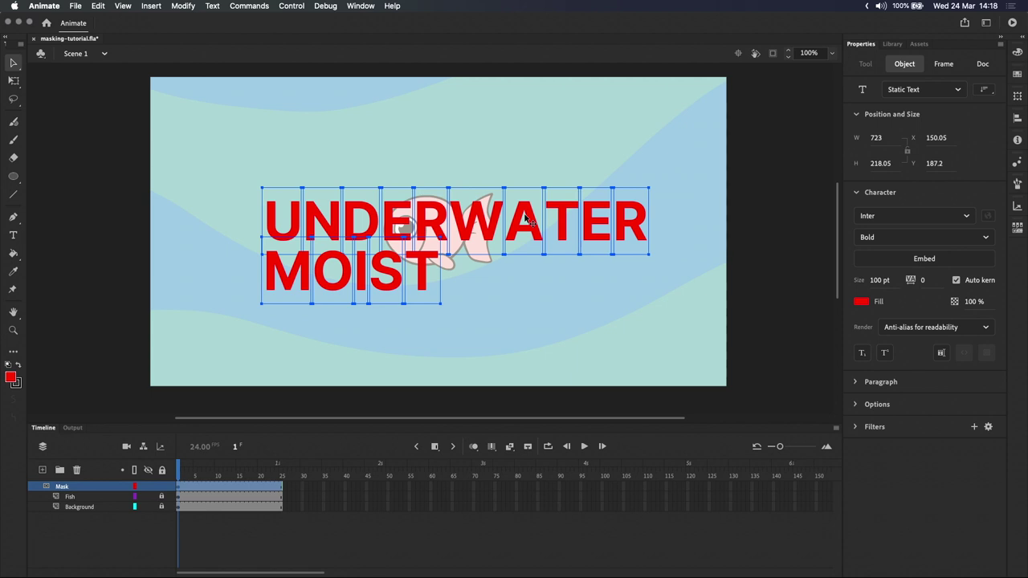
key("super+b")
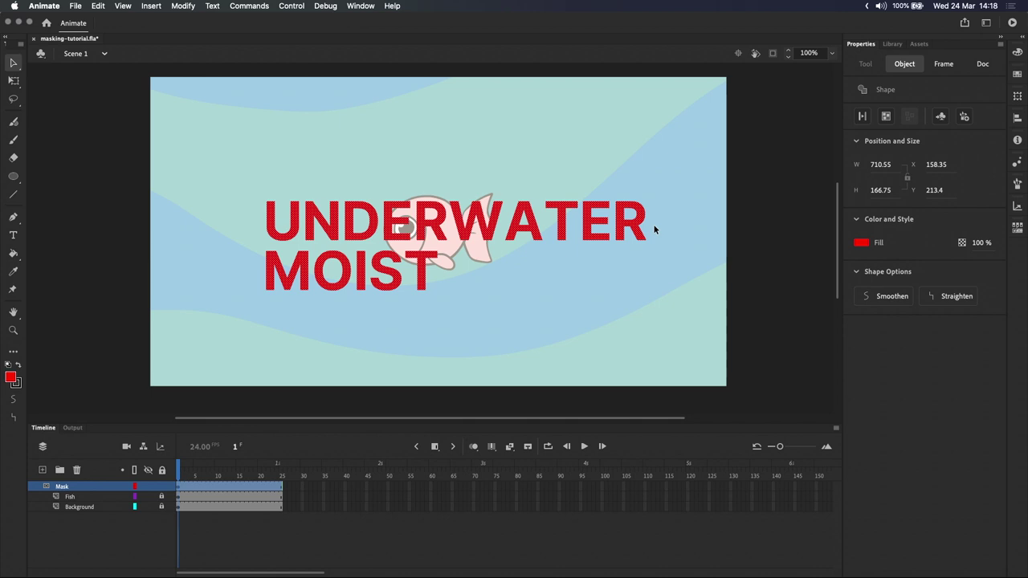
- Lock the Mask layer to show the fish and waves through the lettering, then deselect the frames
left_click(160, 486)
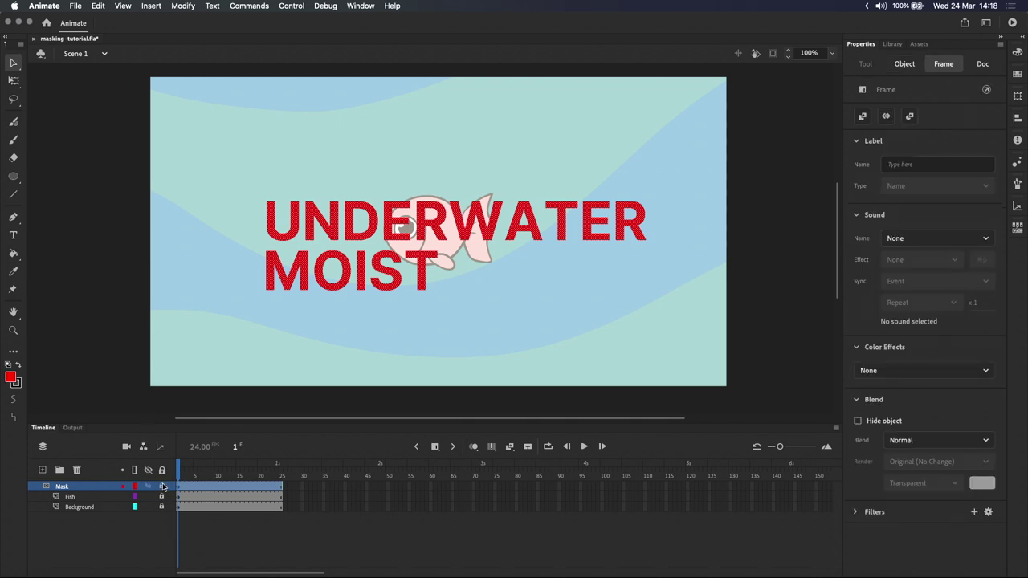
left_click(162, 486)
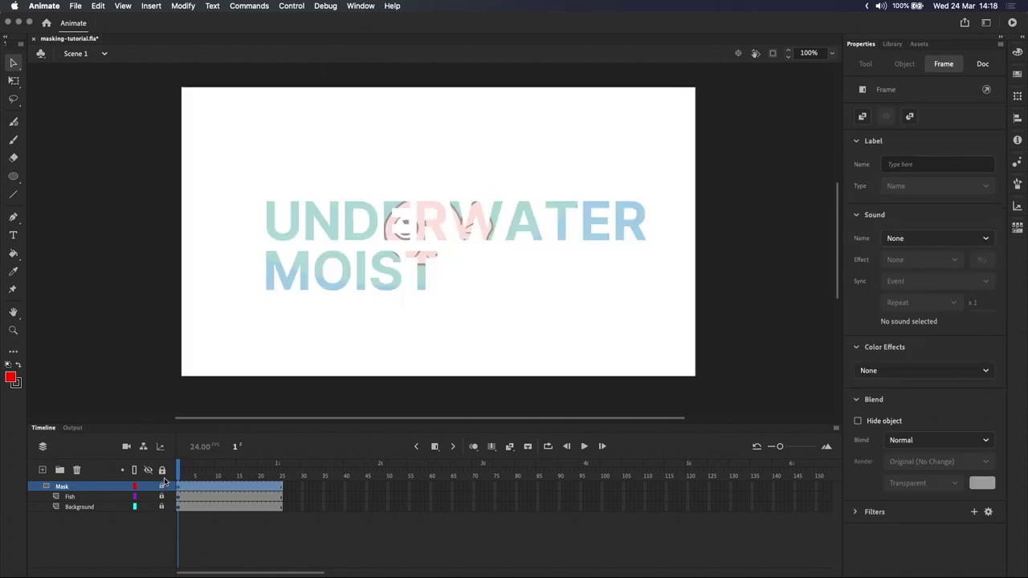
left_click(160, 487)
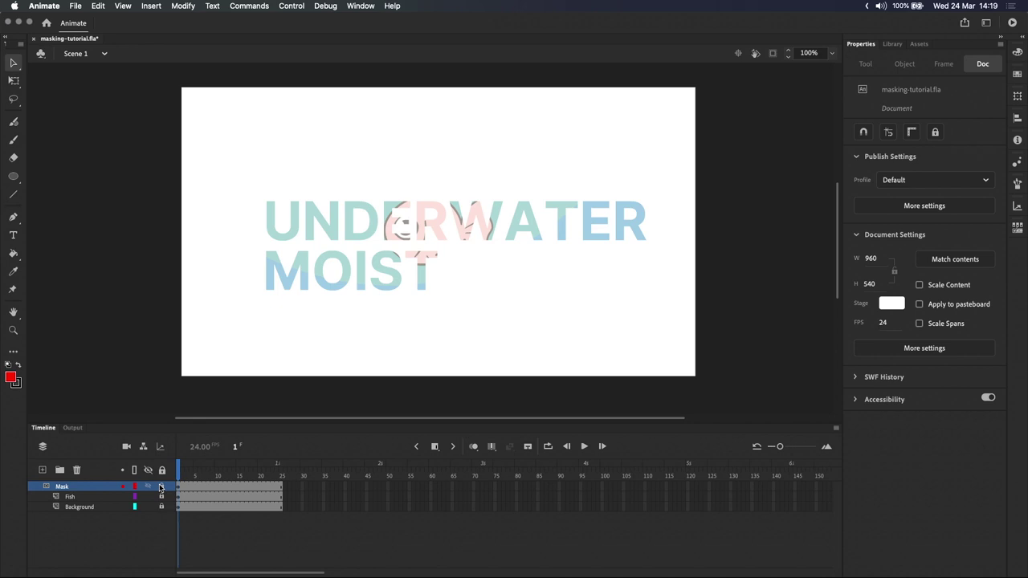
- Unlock the Mask layer and convert the red UNDERWATER MOIST shapes into a Graphic symbol named 'Mask Symbol'
left_click(160, 487)
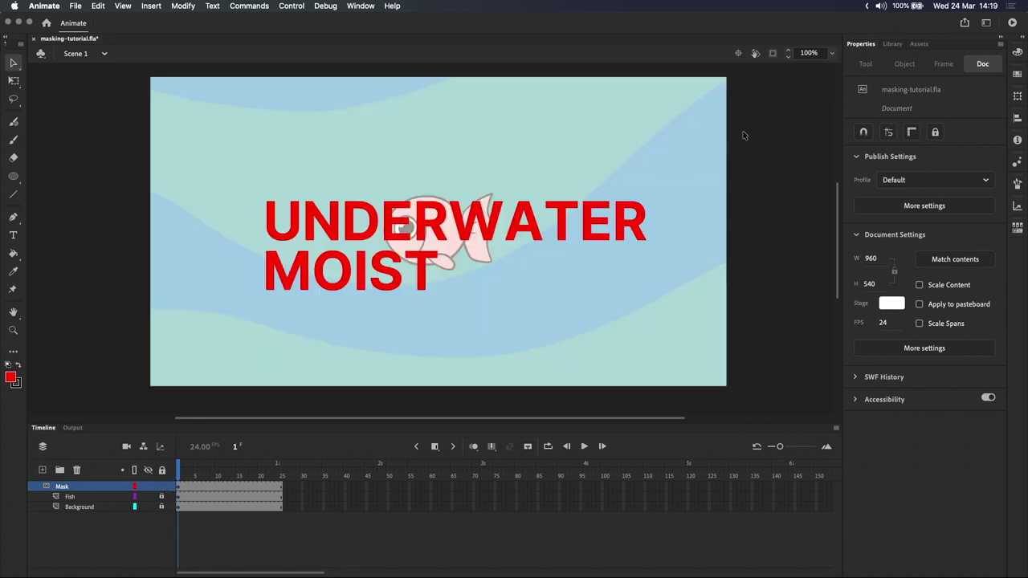
left_click_drag(742, 131, 385, 265)
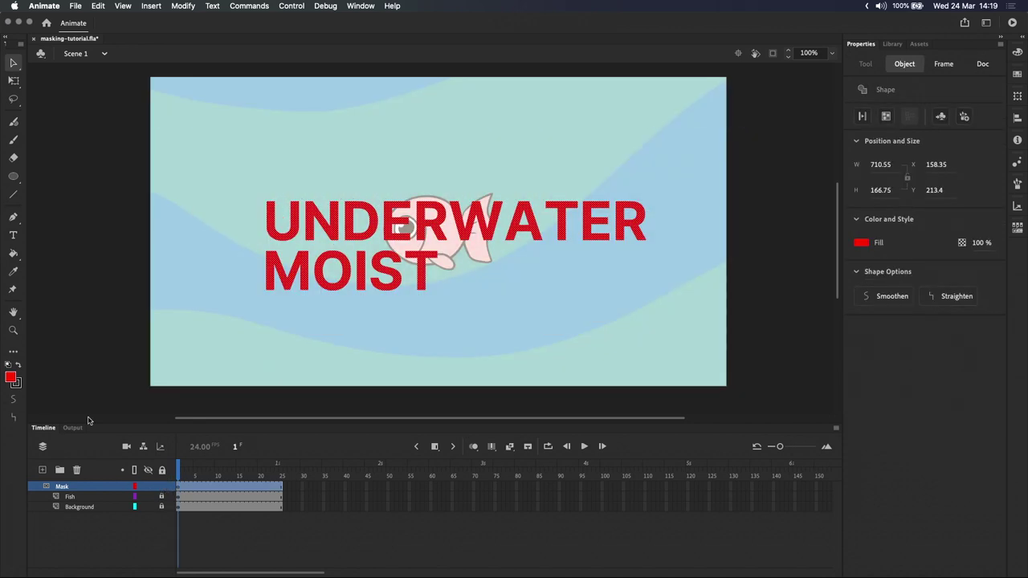
right_click(633, 227)
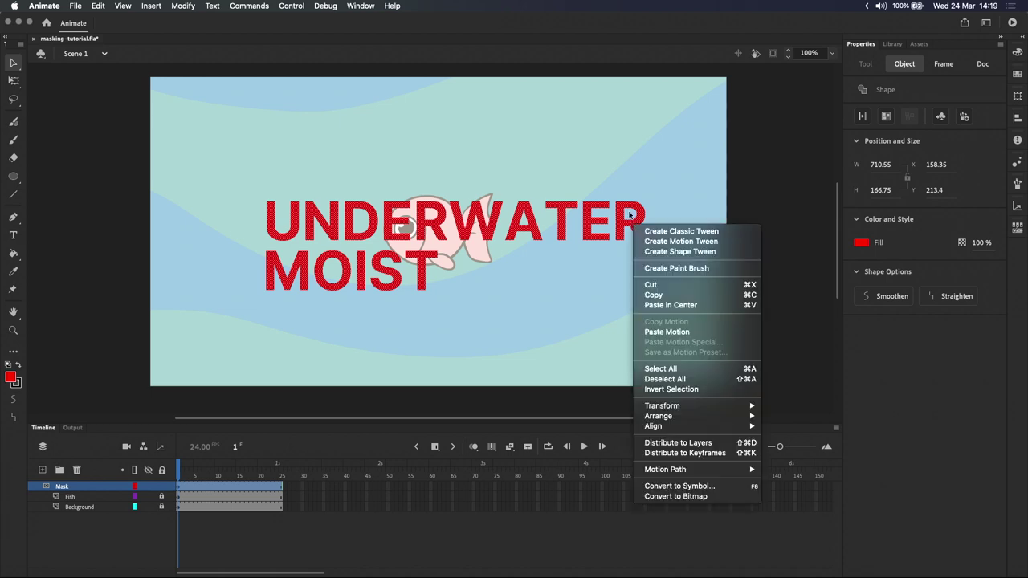
left_click(688, 487)
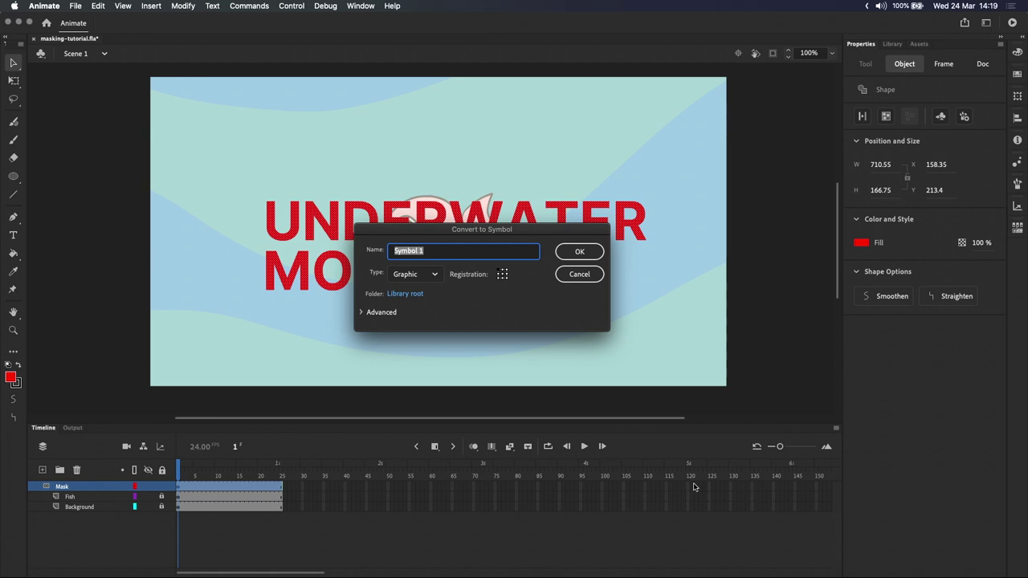
left_click(418, 274)
left_click(417, 328)
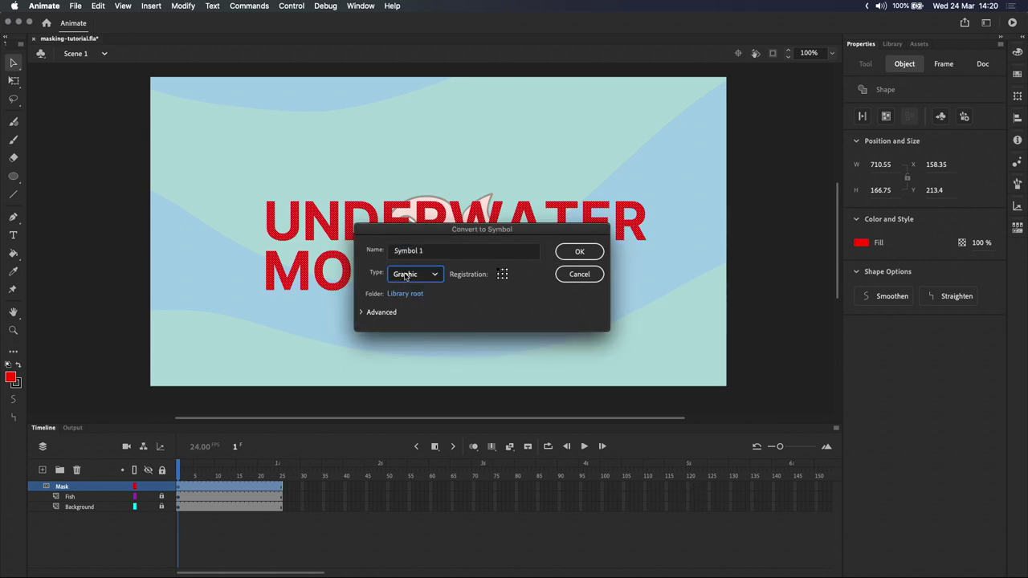
left_click_drag(433, 251, 384, 255)
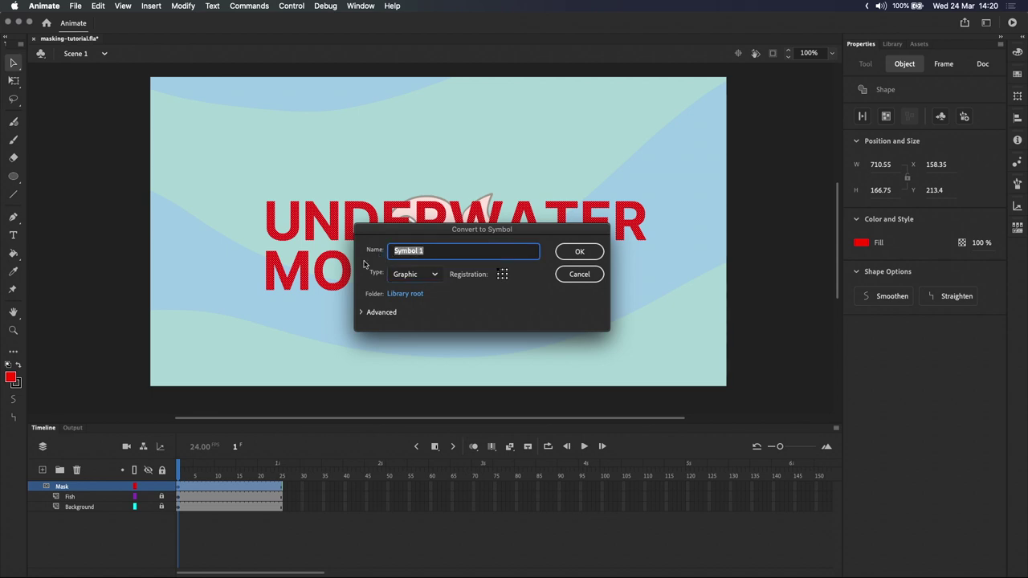
type("Mask Symbol")
left_click(602, 248)
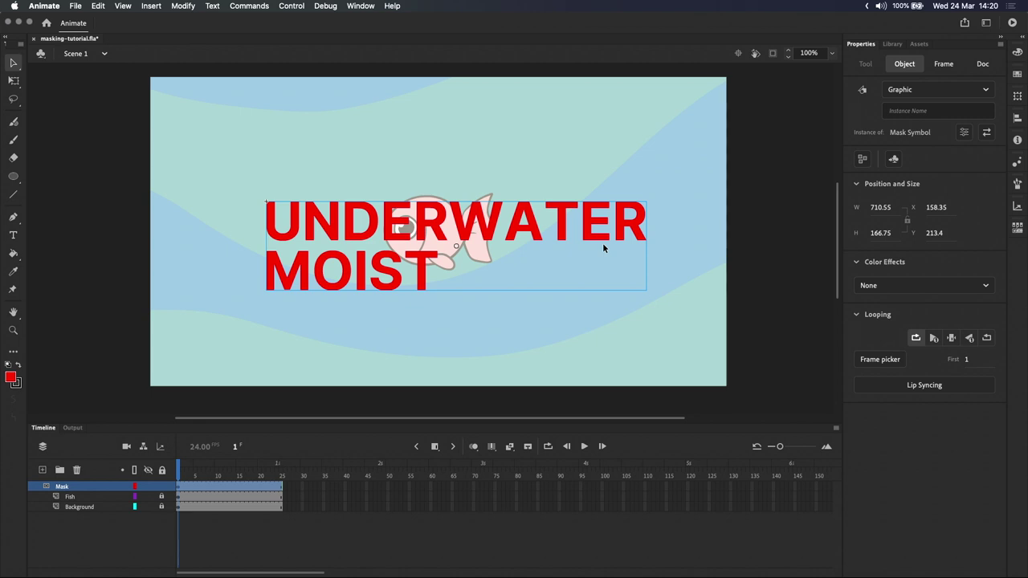
left_click(179, 486)
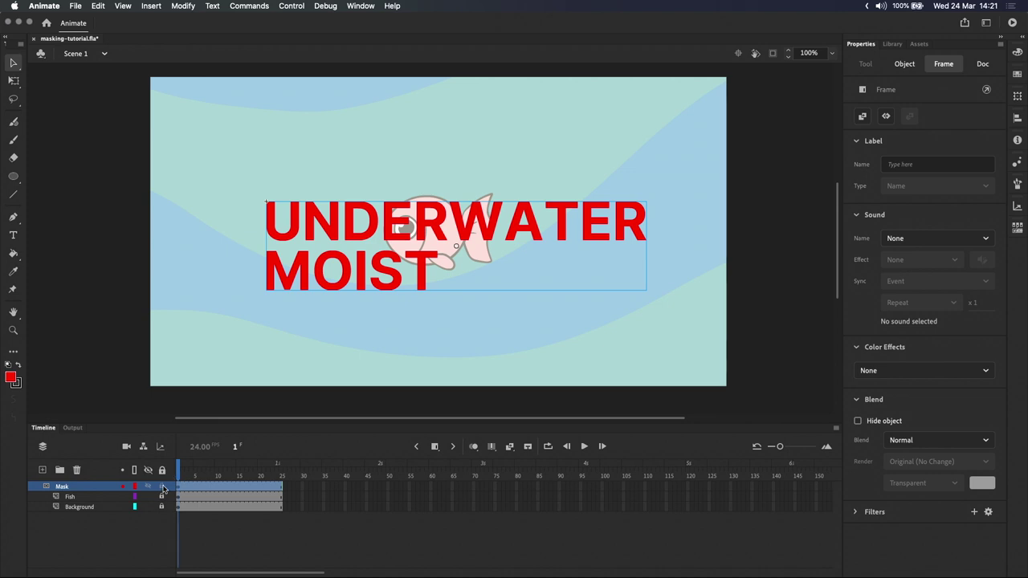
left_click(161, 485)
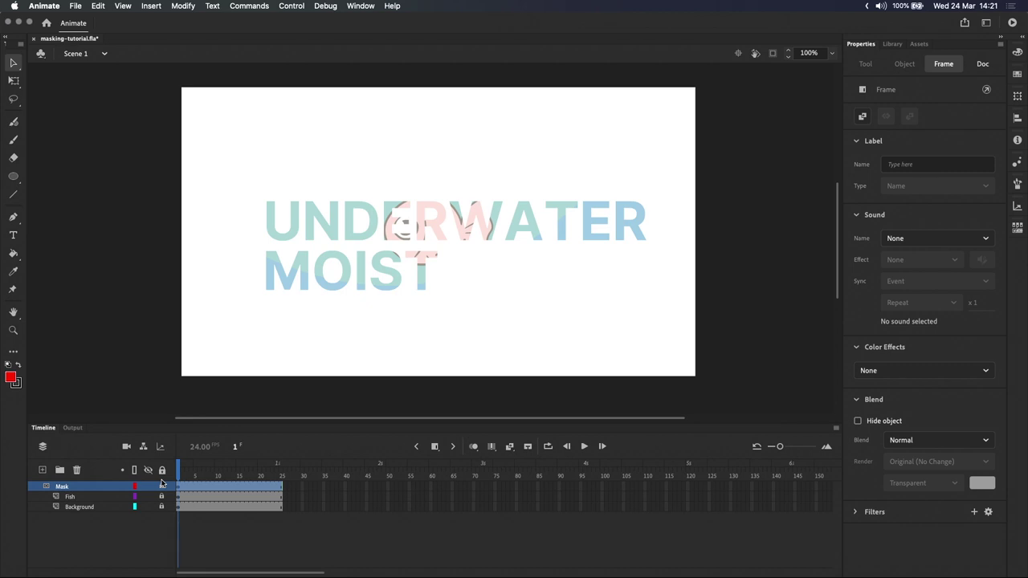
left_click(161, 485)
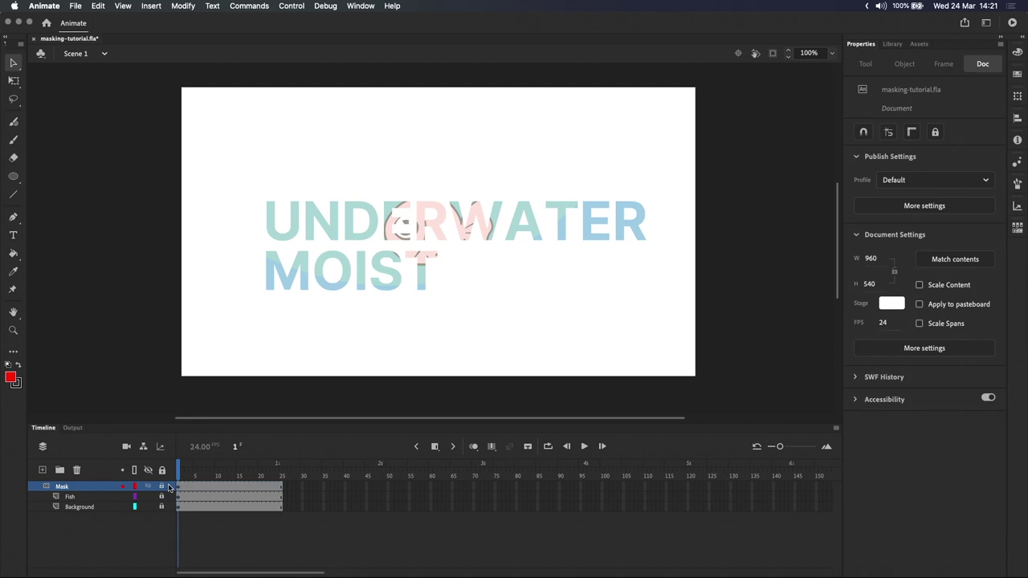
left_click(162, 486)
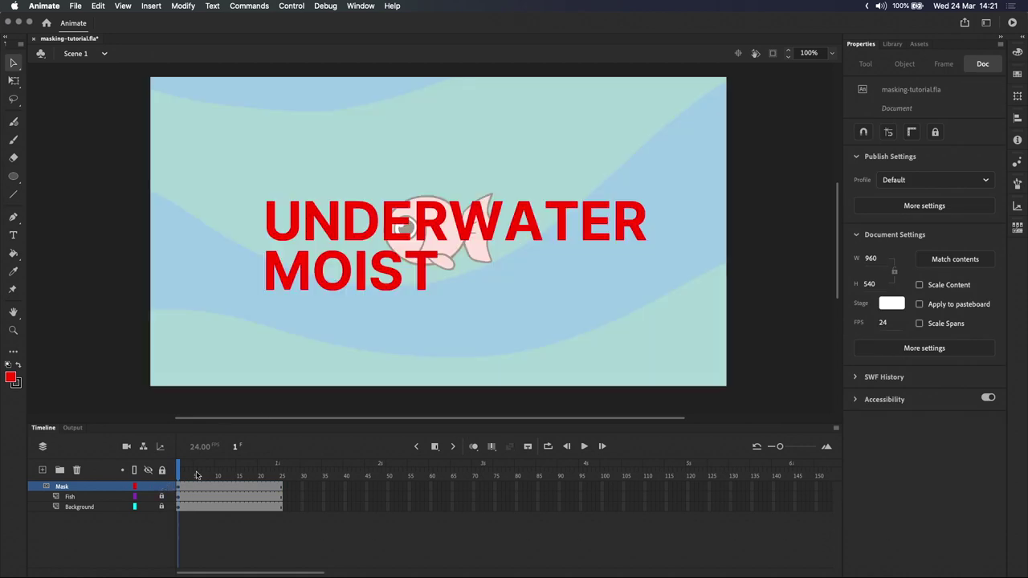
left_click(423, 246)
- Inside Mask Symbol, add a new layer, Layer_3, and move it beneath Layer_1
double_click(490, 225)
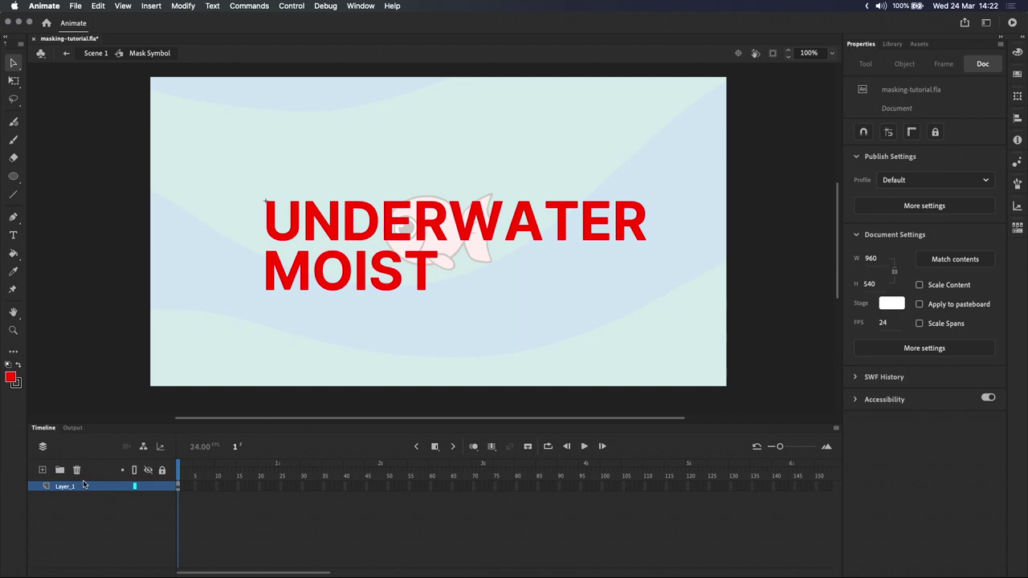
left_click(43, 470)
left_click_drag(77, 487, 70, 500)
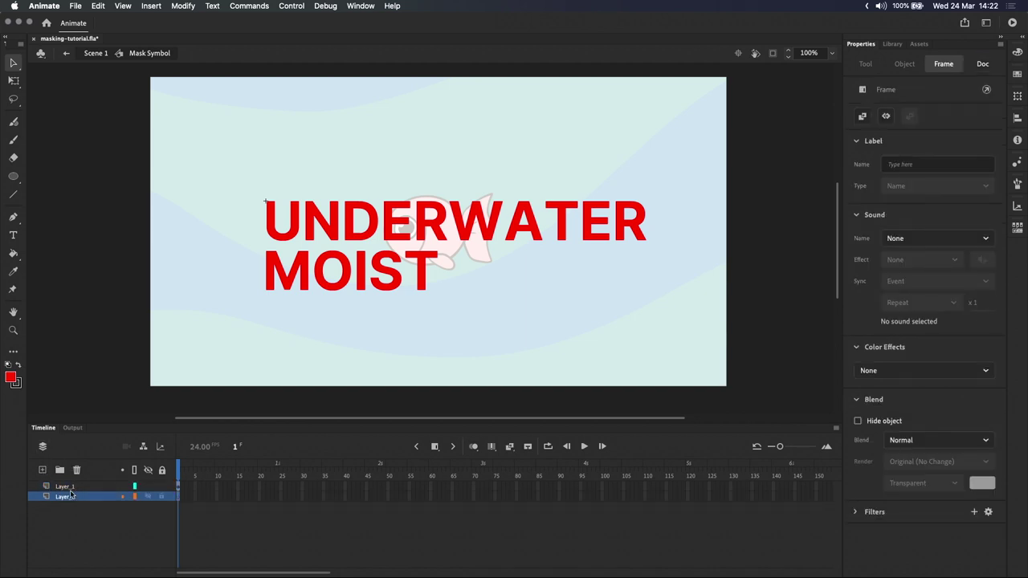
left_click(13, 176)
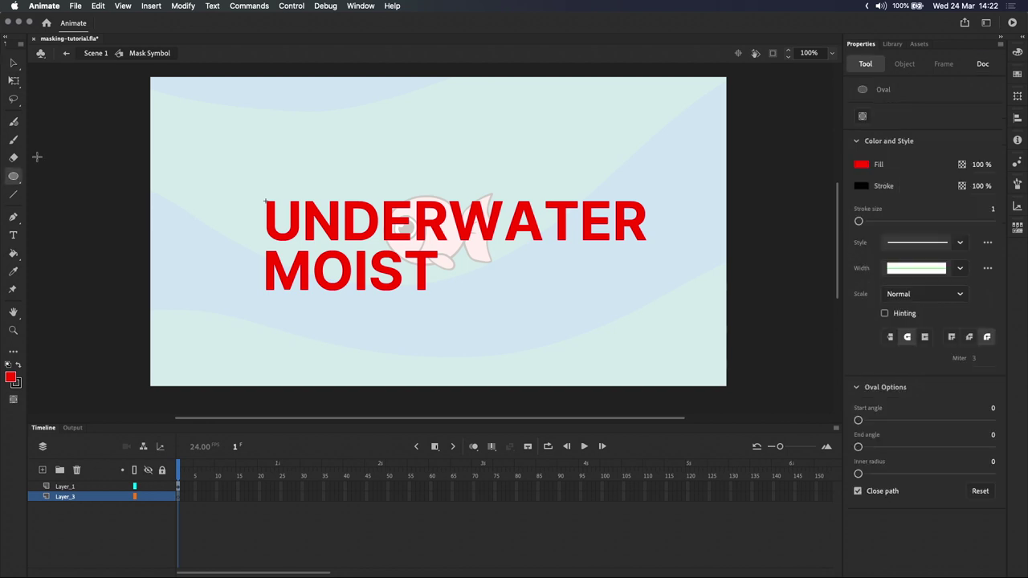
- Draw a red circle over the text's centre on Layer_3, check both layers, then return to Scene 1
left_click_drag(438, 227, 512, 175)
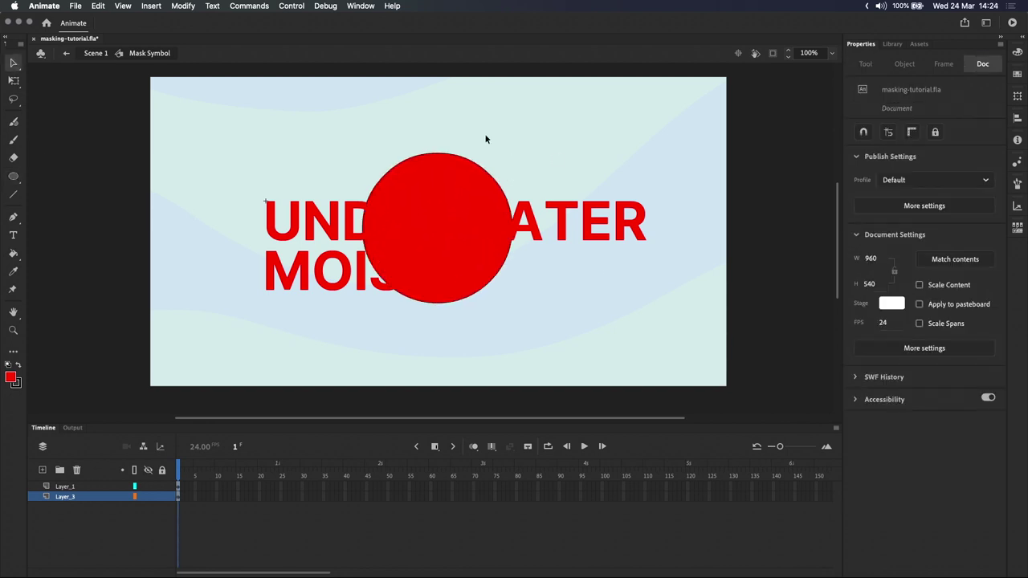
left_click(99, 485)
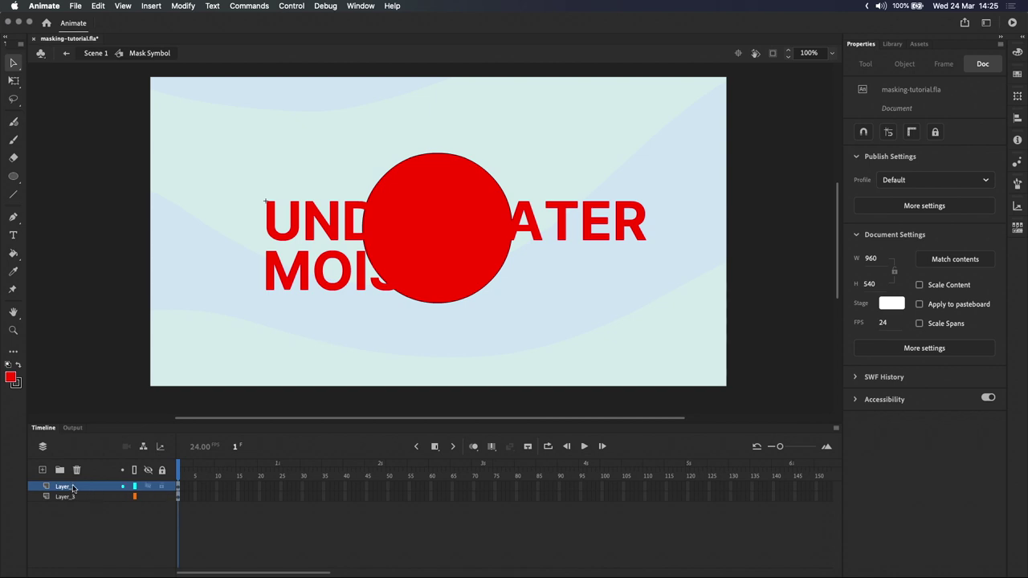
left_click(75, 488)
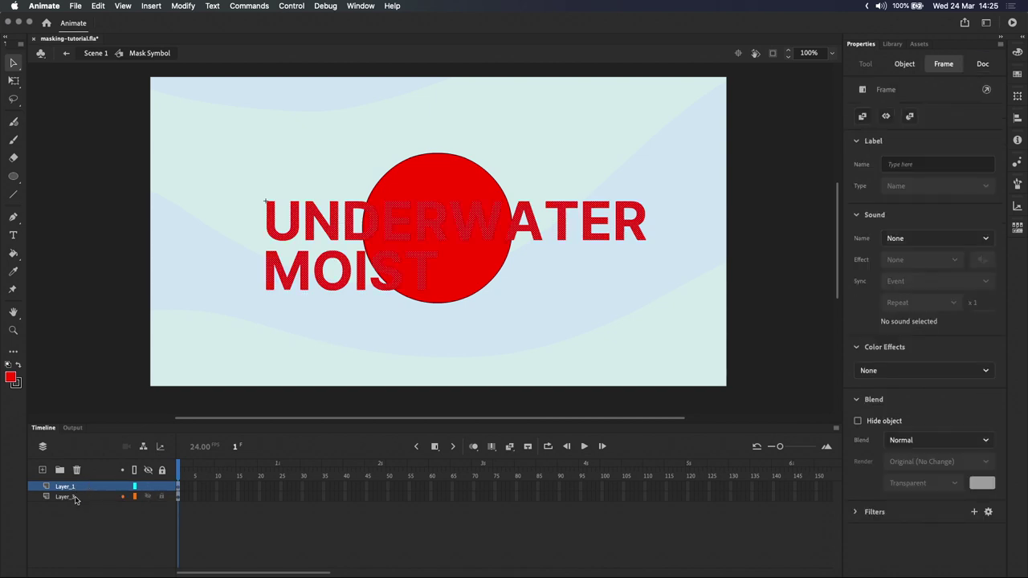
left_click(77, 498)
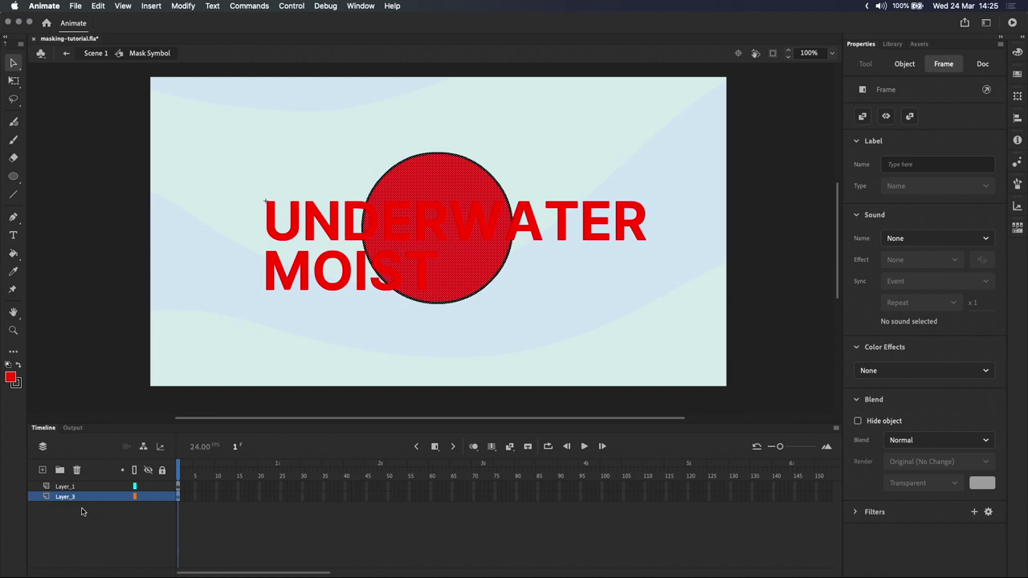
left_click(96, 53)
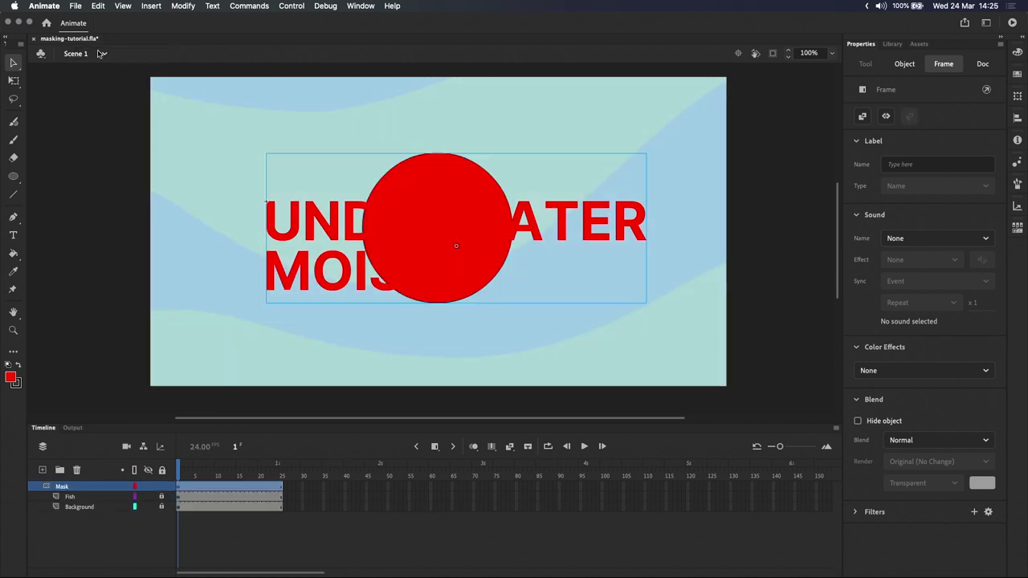
- Lock the Mask layer to preview the circle mask, go to frame 13, then unlock it again
left_click(161, 486)
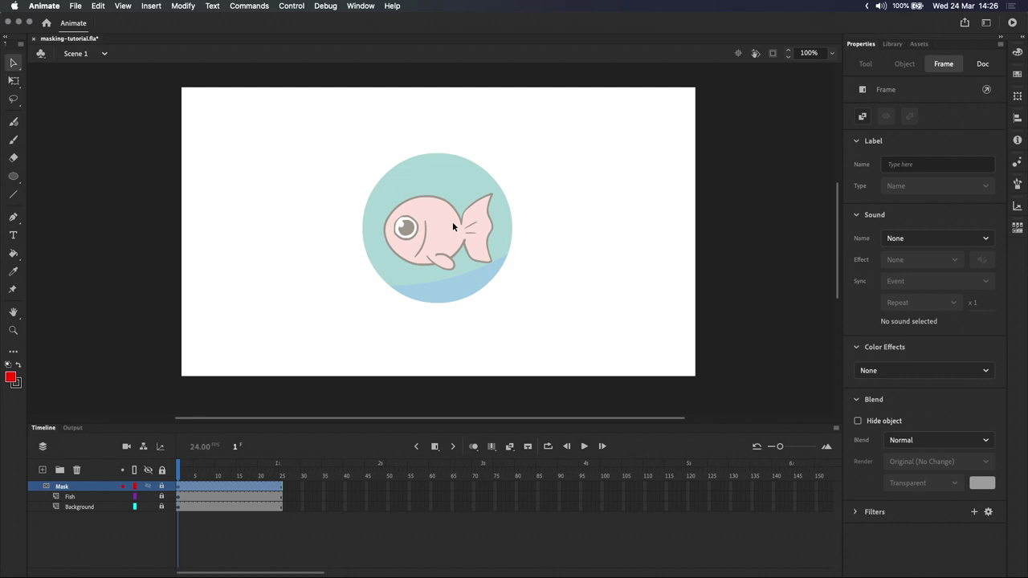
left_click(226, 514)
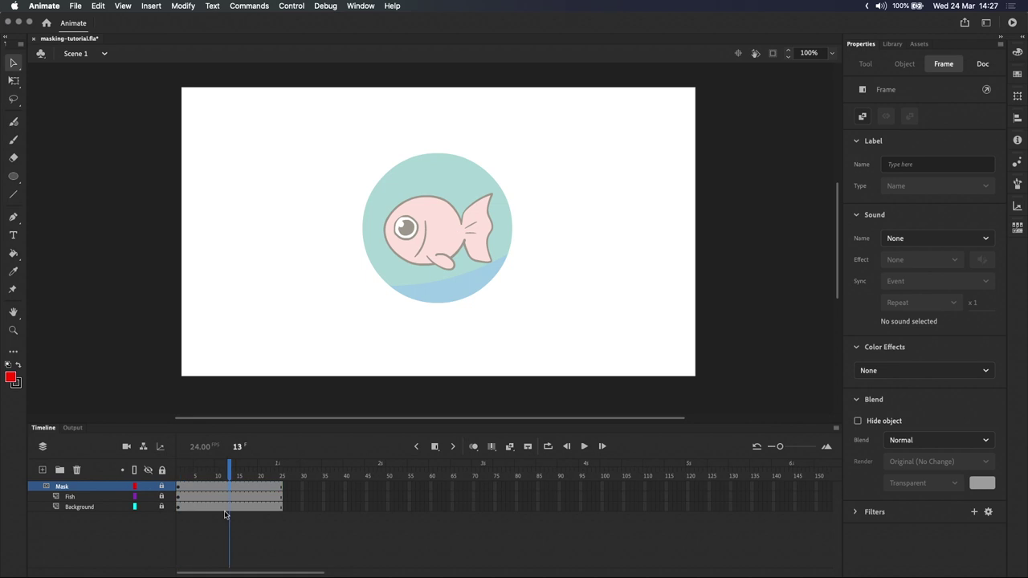
left_click(160, 486)
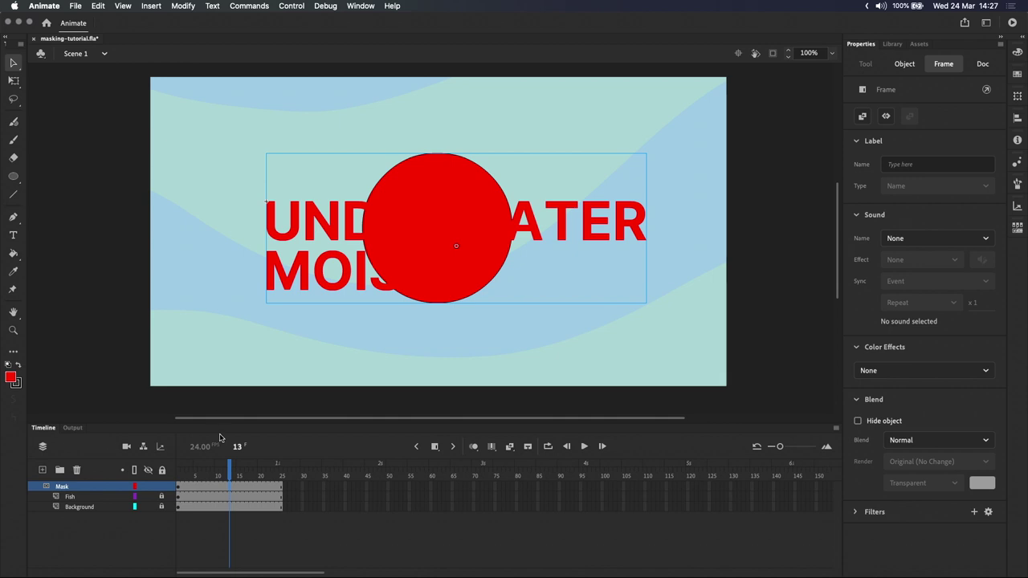
- Add a motion tween from frame 13 on the Mask layer and move the circle upper left at frame 25
right_click(229, 488)
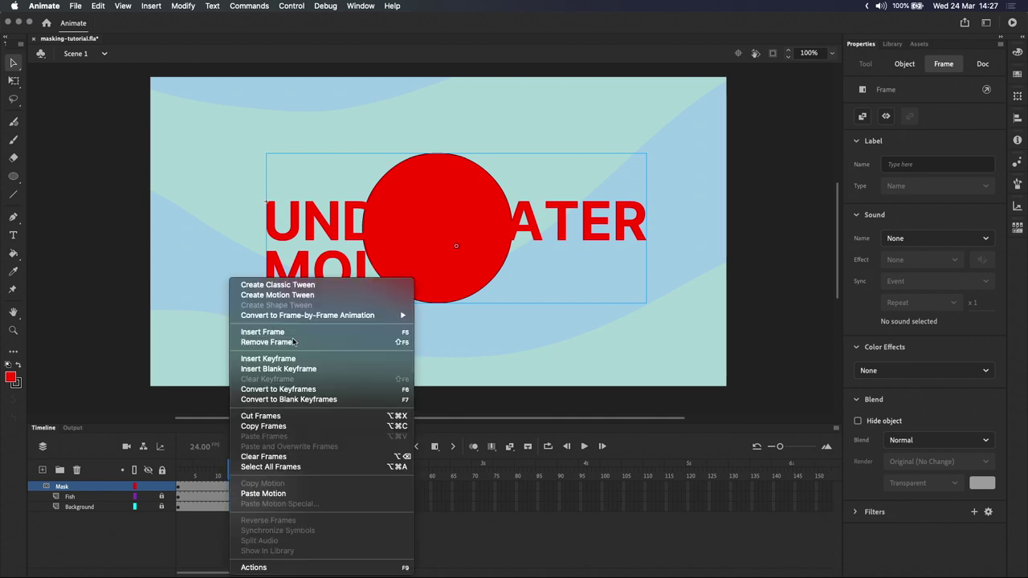
left_click(309, 295)
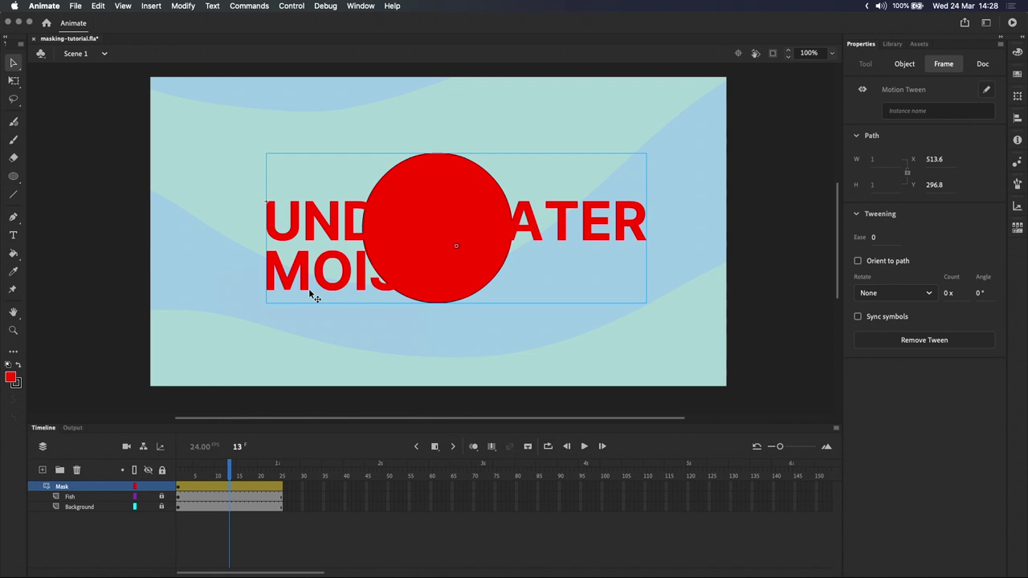
left_click(281, 486)
left_click_drag(454, 277, 258, 227)
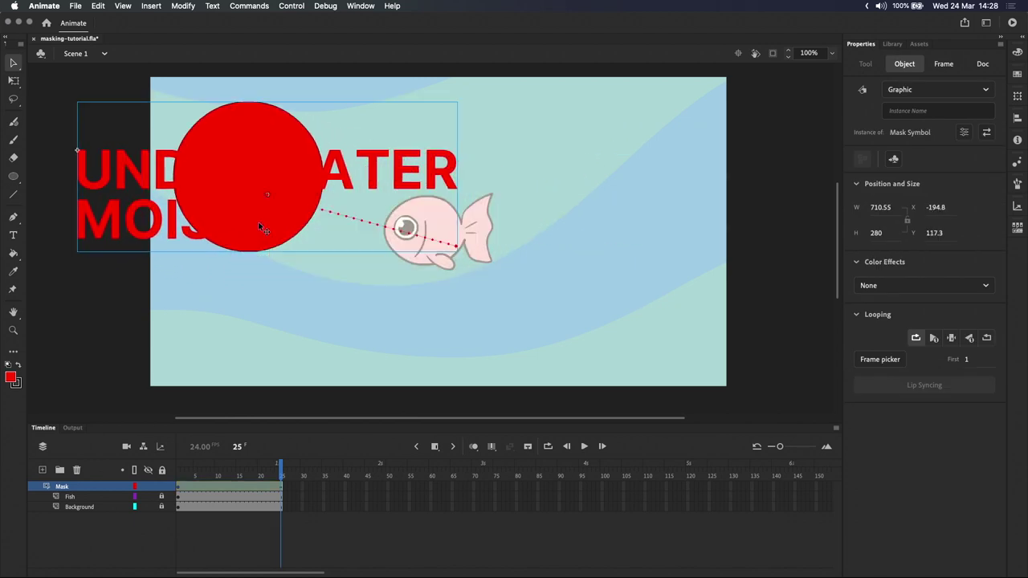
- Delete the UNDERWATER MOIST text layer inside Mask Symbol so only the circle remains
double_click(296, 178)
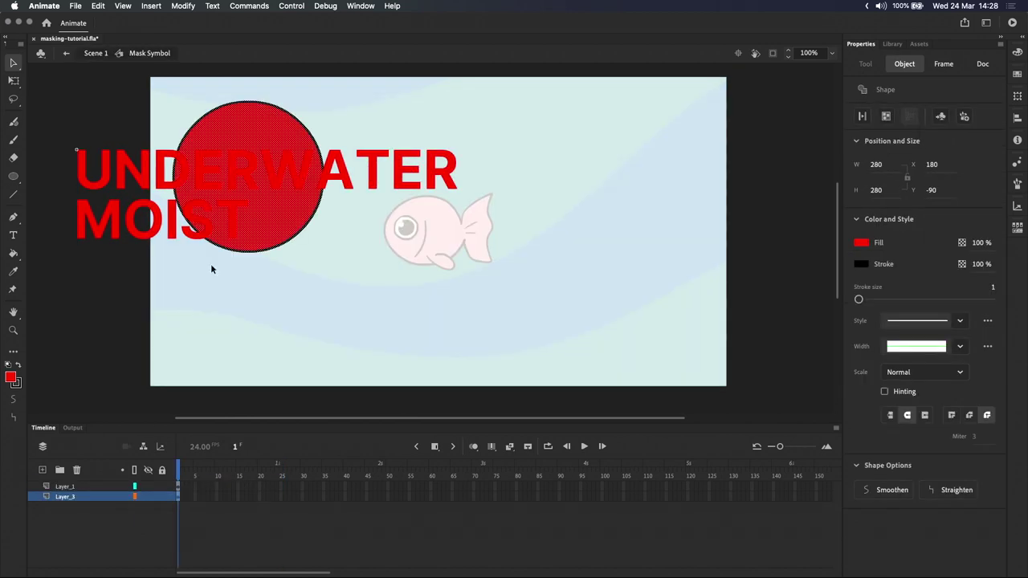
left_click(151, 486)
left_click(76, 470)
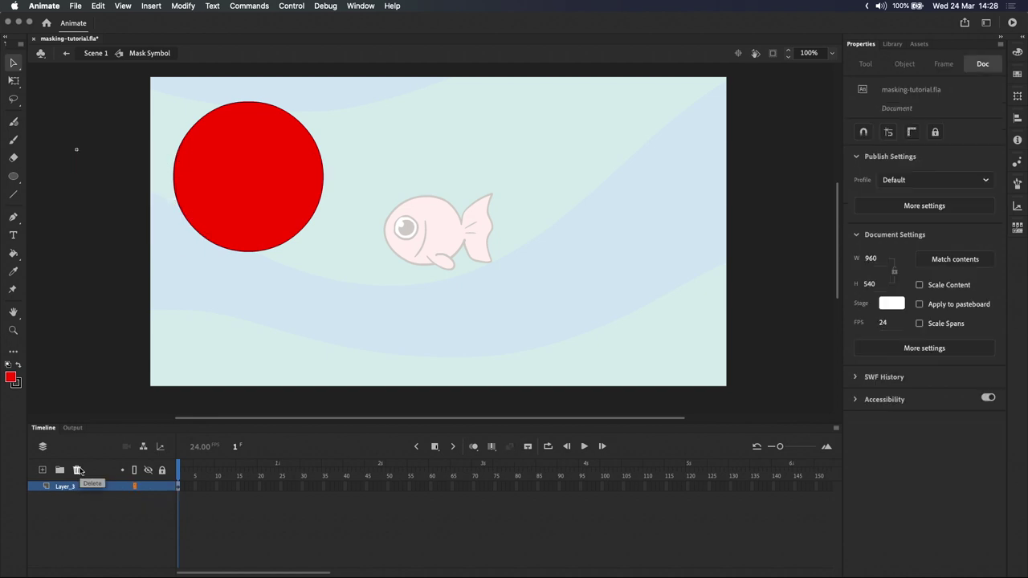
double_click(496, 299)
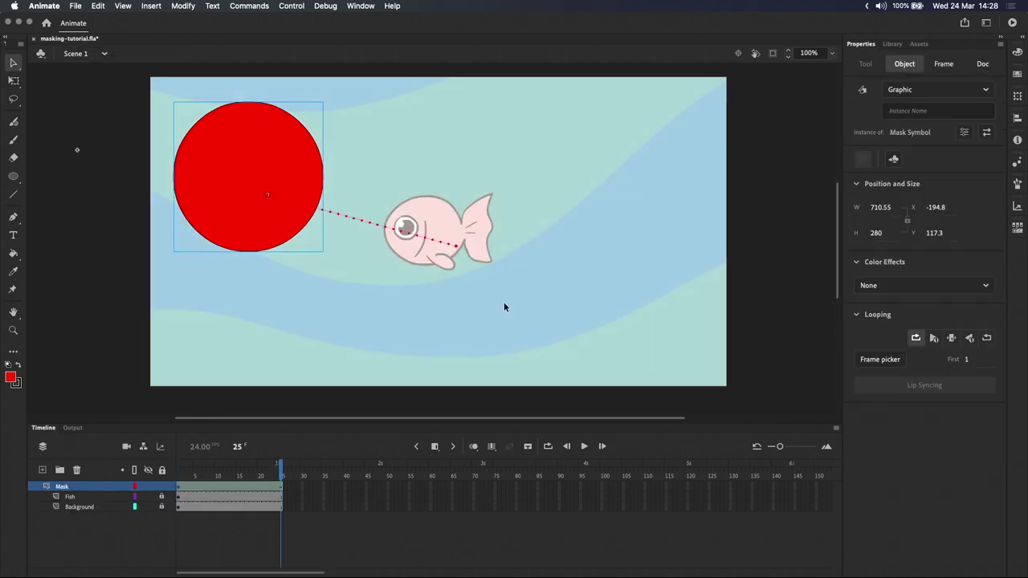
- Lock the Mask layer in Scene 1 to apply the mask and play the animation
left_click(281, 486)
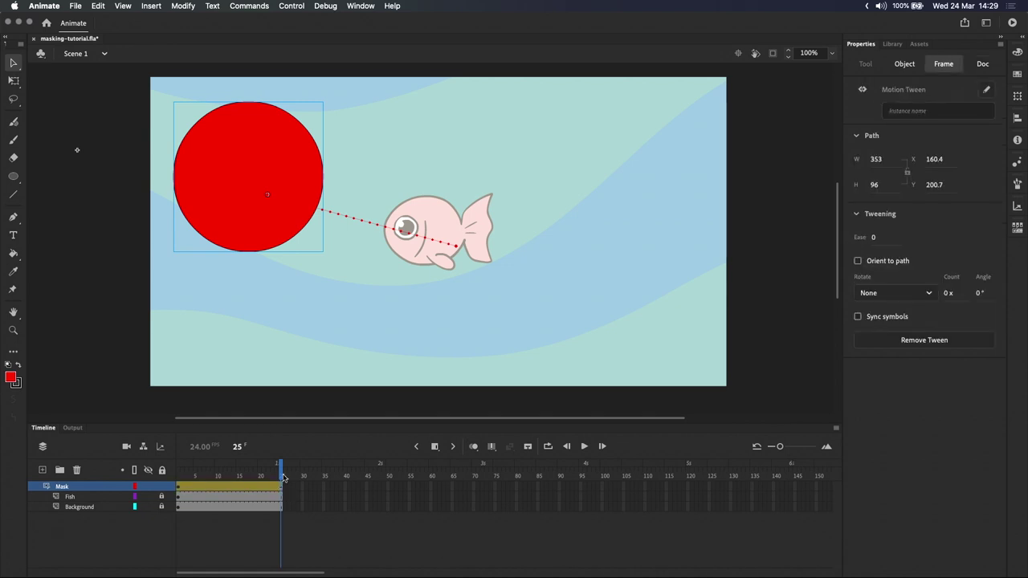
left_click(161, 470)
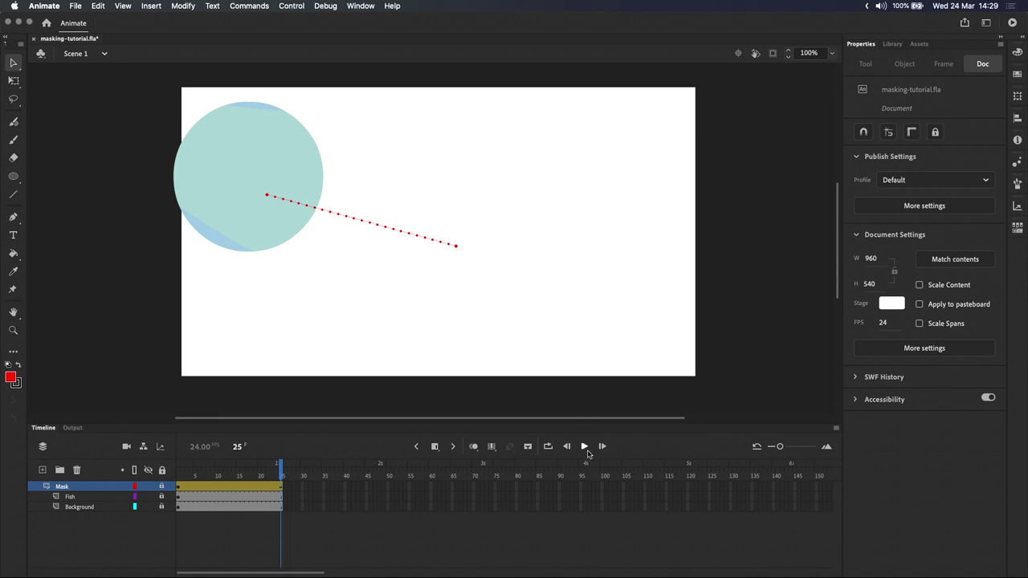
left_click(585, 447)
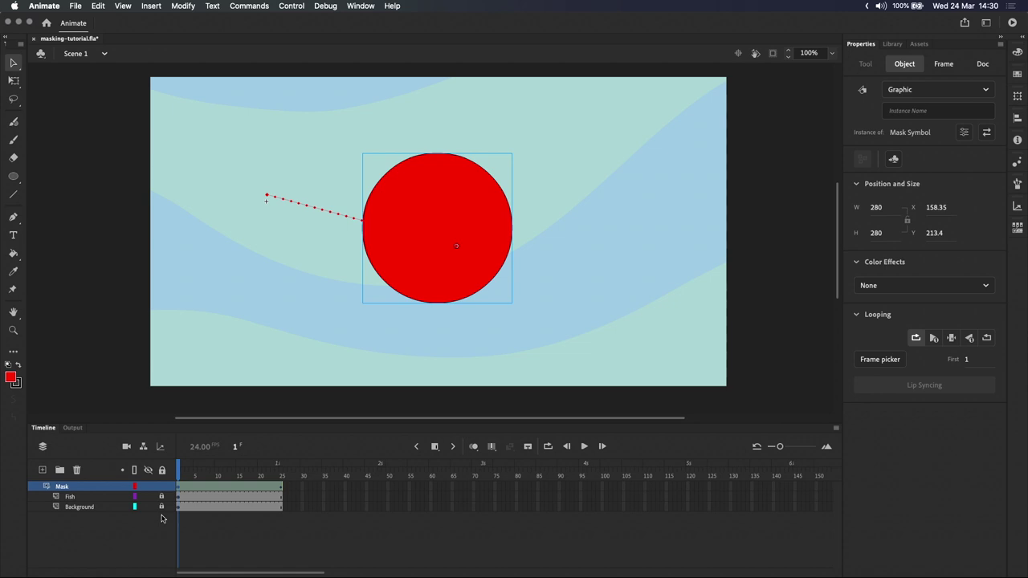
- Inside Mask Symbol, enlarge the circle to 289 px at frame 4 of Layer_3 so it pulses
double_click(480, 211)
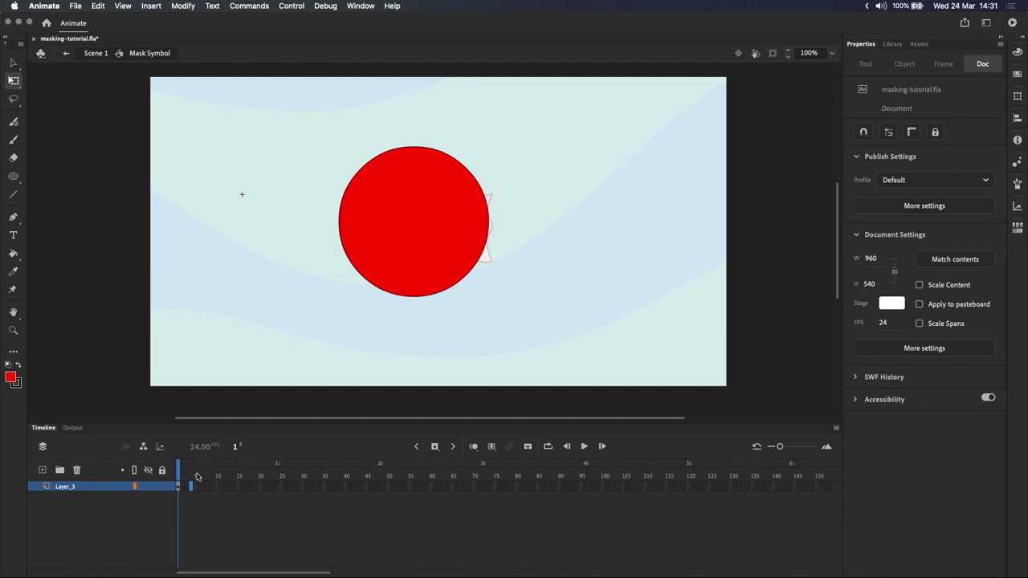
left_click(194, 478)
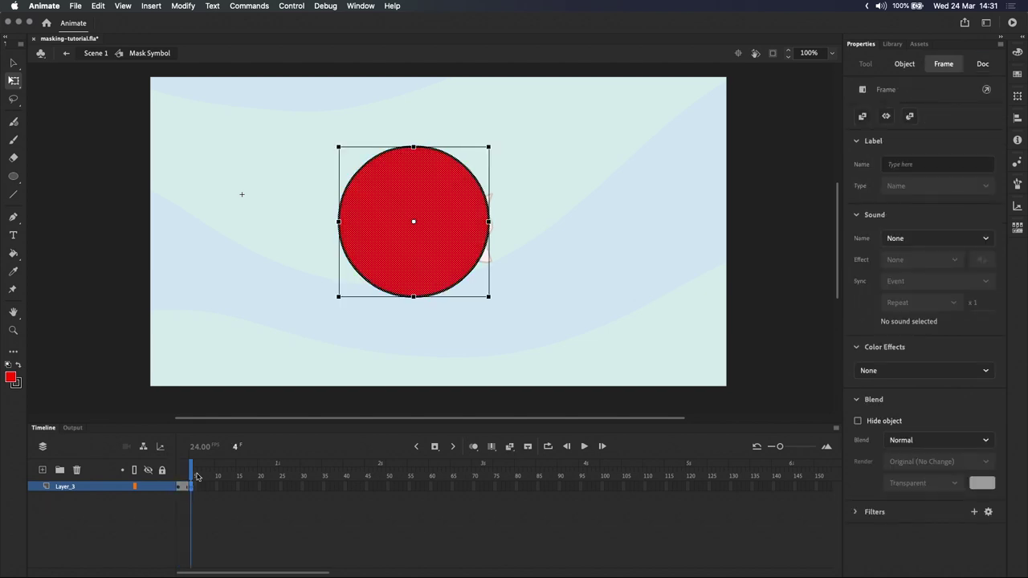
left_click(480, 165)
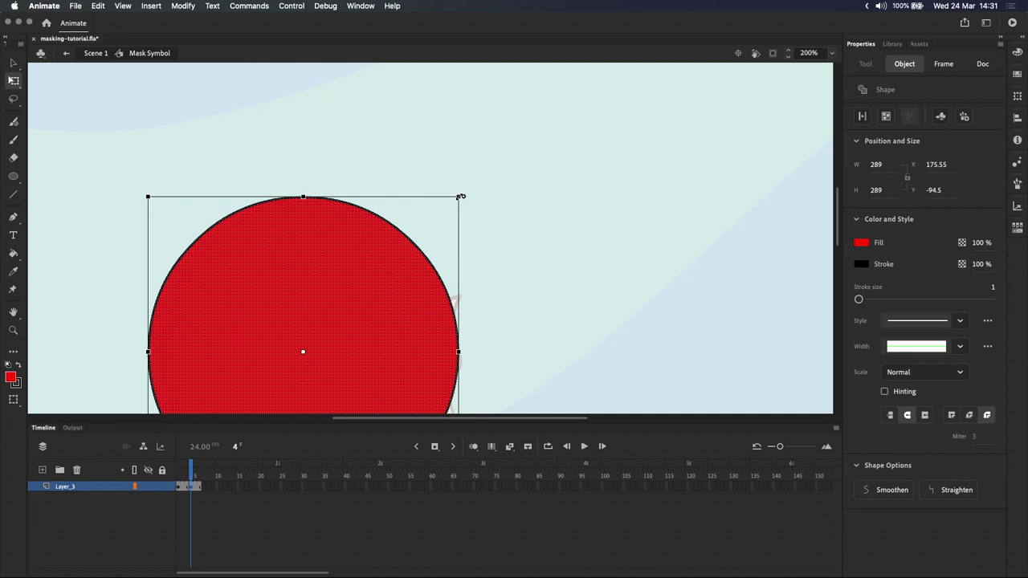
key("v")
key("super+1")
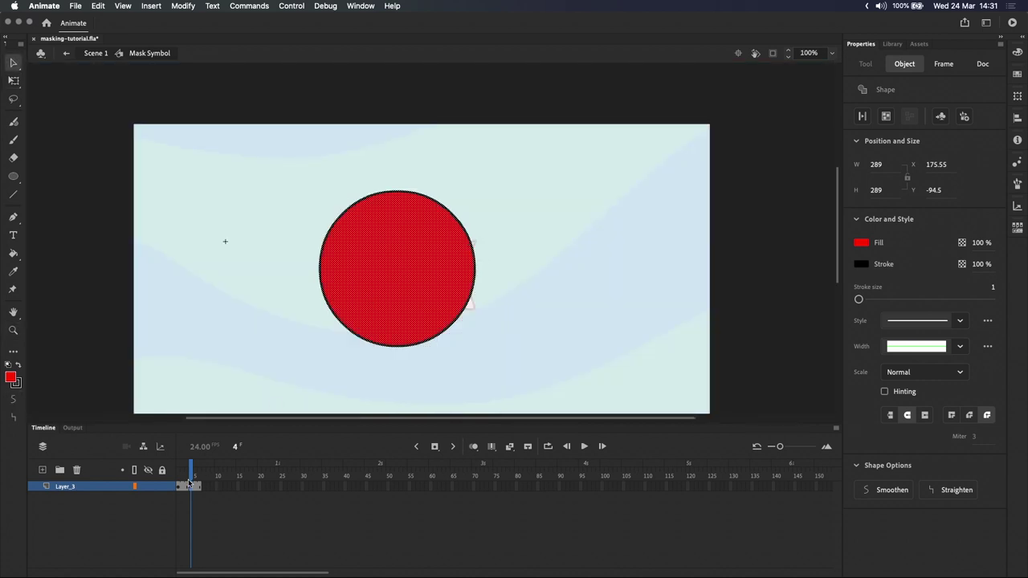
left_click(190, 482)
left_click(199, 482)
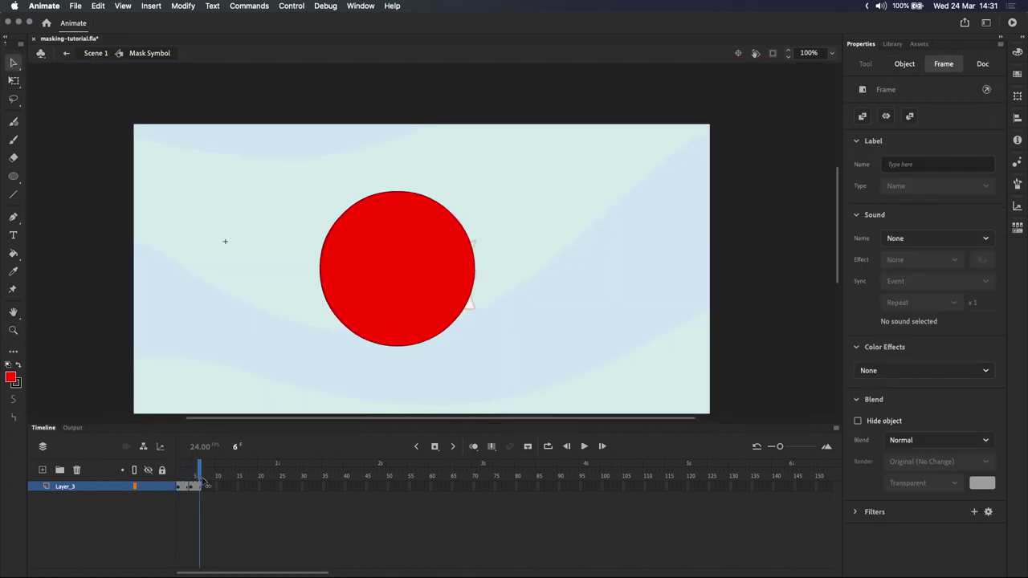
left_click(190, 464)
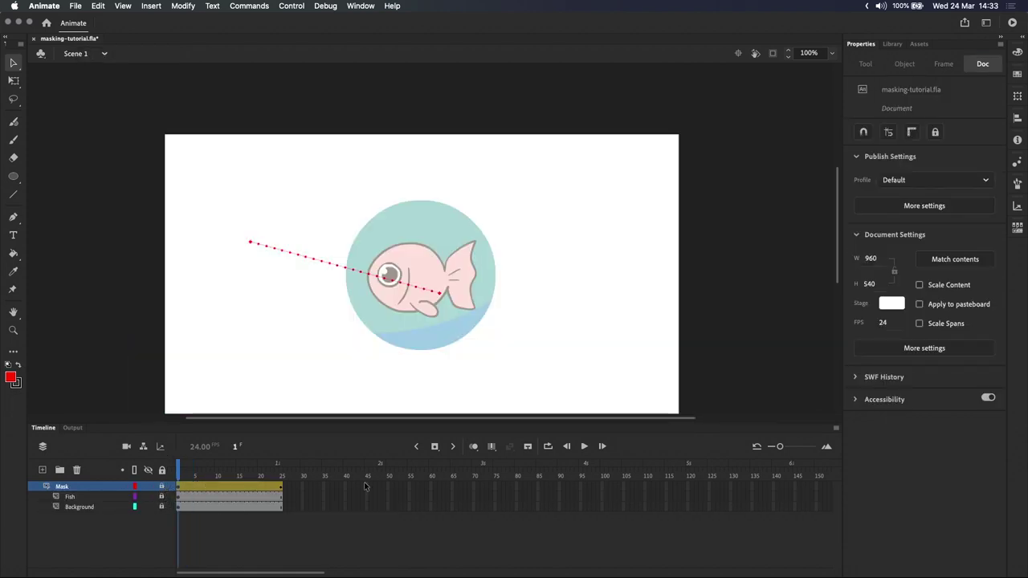
- Play the masked animation, then unlock and relock the Mask layer to compare views
left_click(584, 446)
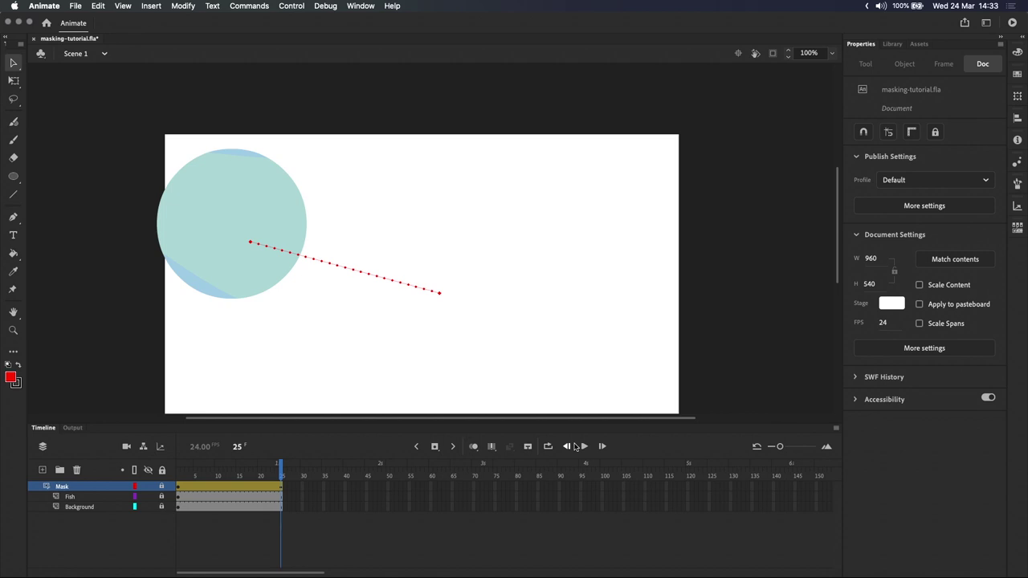
left_click(160, 486)
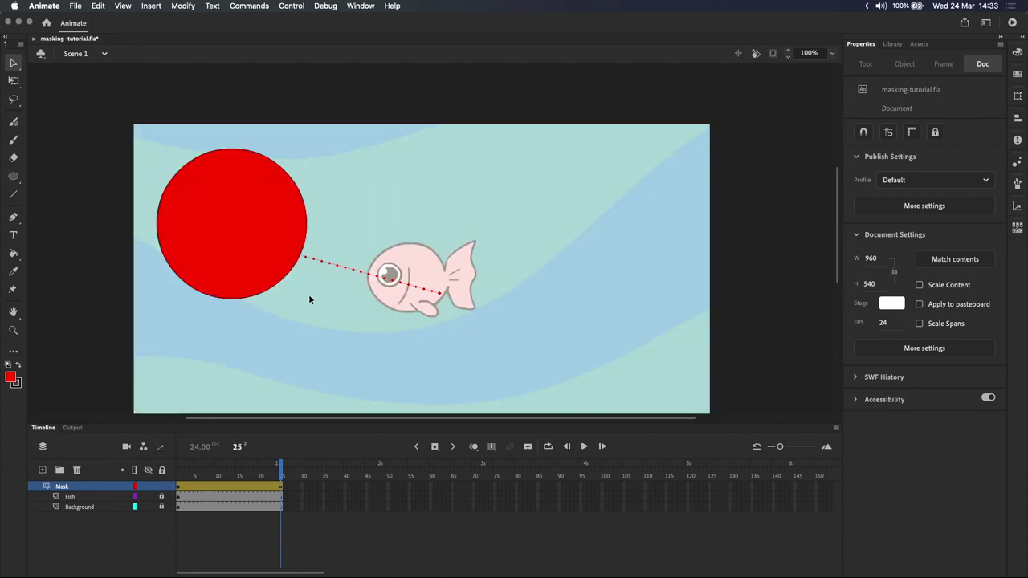
left_click(161, 486)
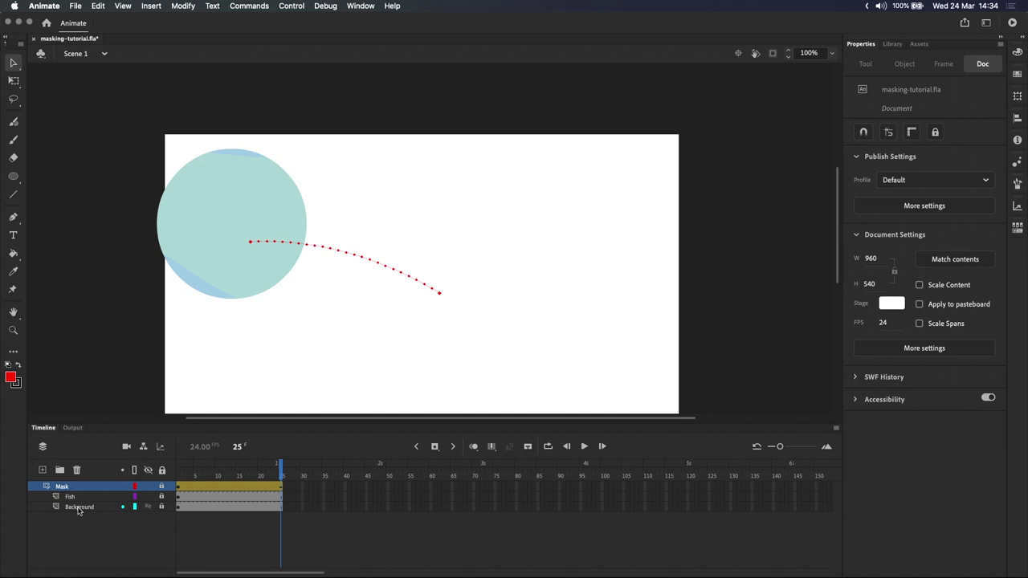
- Motion-tween the Fish layer from frame 11 so the fish ends under the red circle at frame 25
left_click(163, 498)
left_click(221, 496)
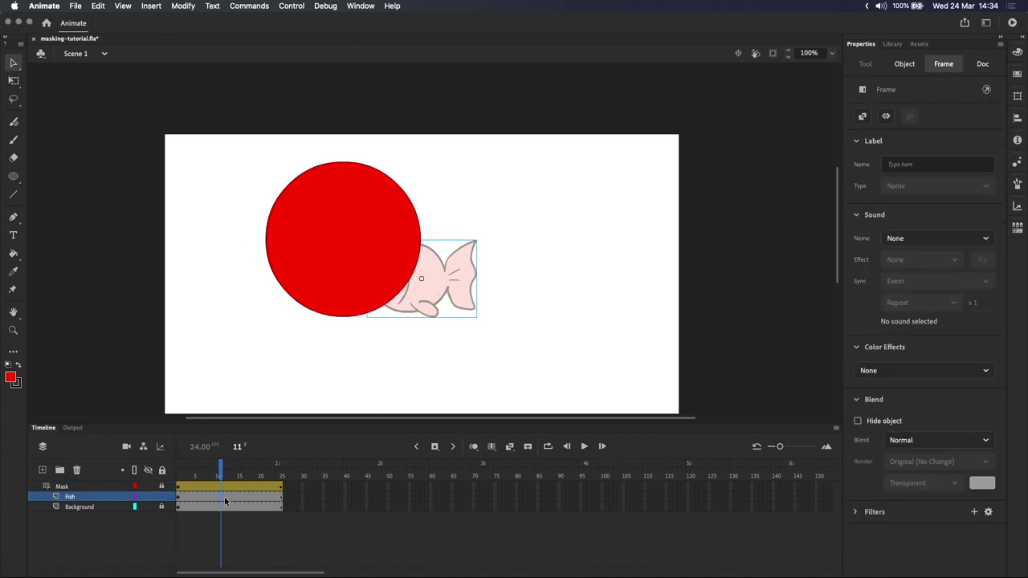
right_click(221, 498)
left_click(298, 293)
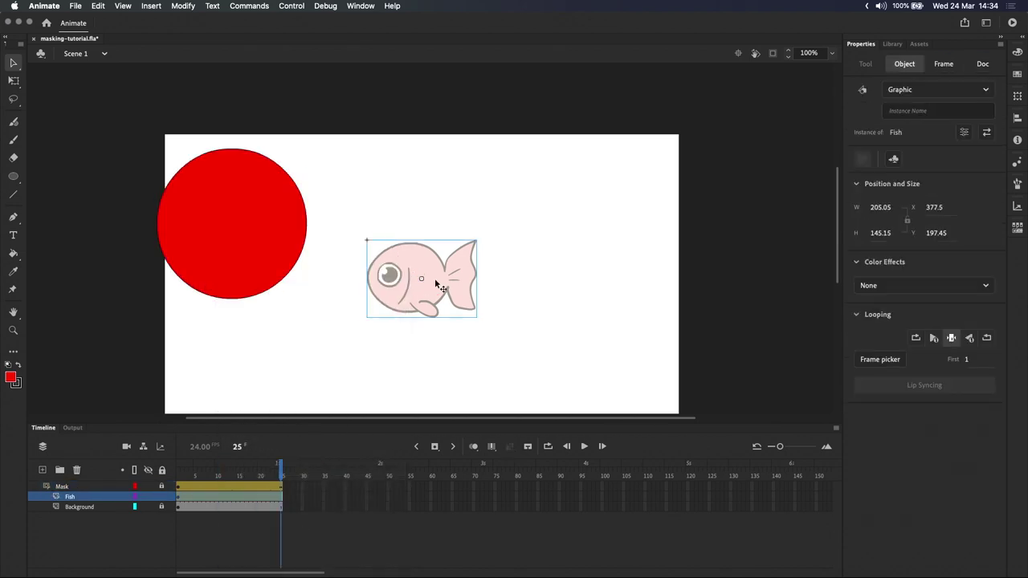
left_click_drag(434, 278, 241, 230)
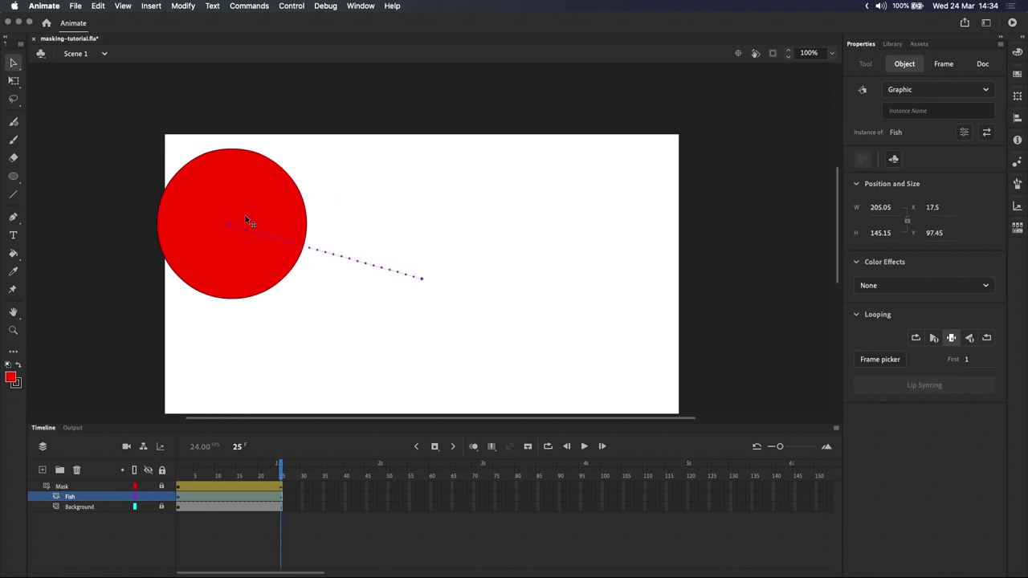
- Relock the Fish layer and play the animation to see the fish inside the mask
left_click(161, 496)
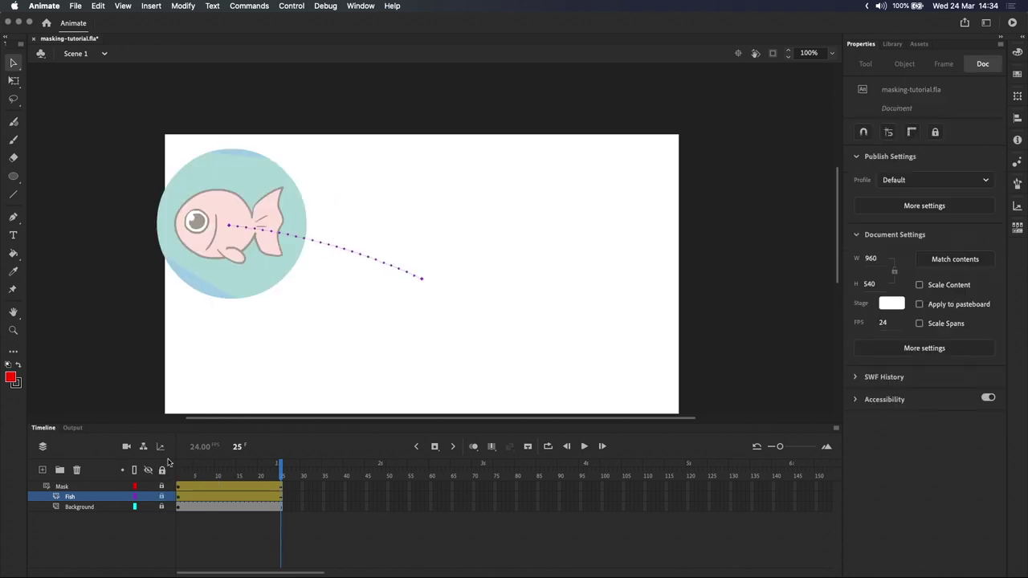
left_click(585, 446)
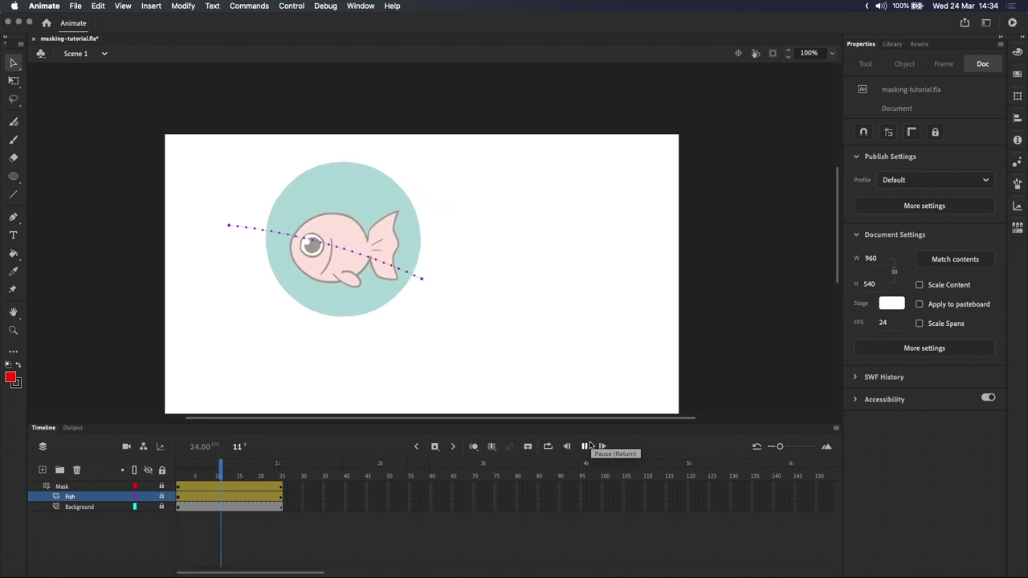
left_click(585, 447)
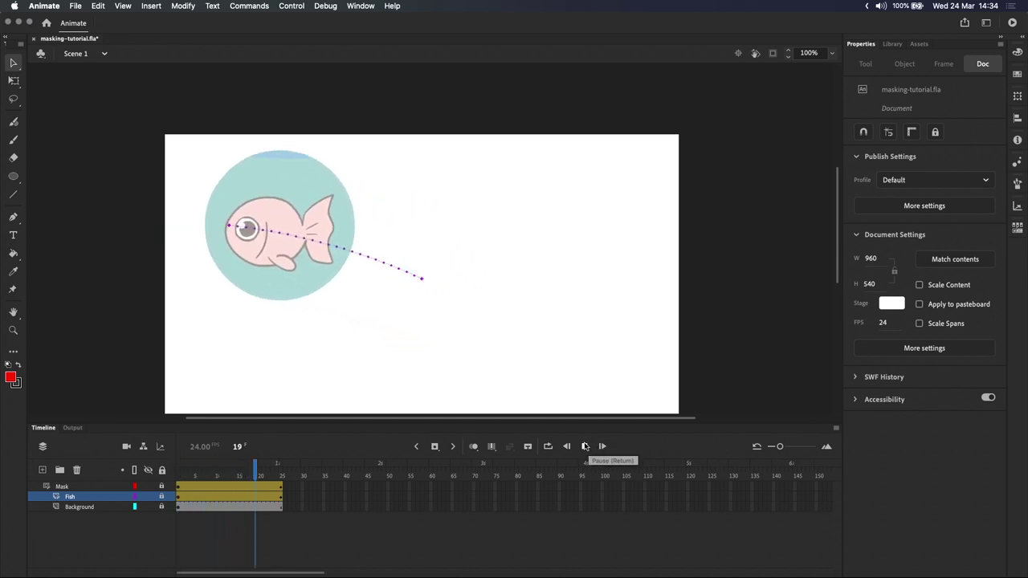